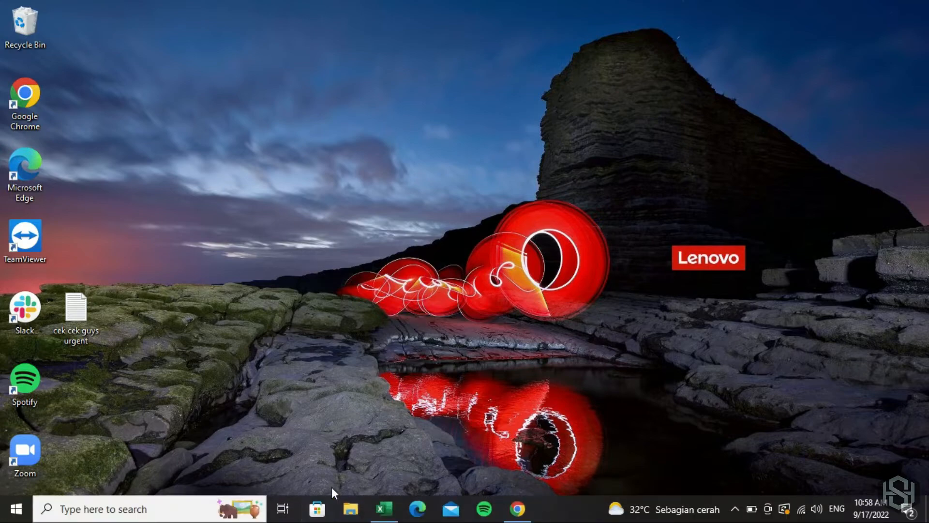
Step: Switch to the bahan excel workbook in Excel and review the blank Predikat cells, the student summary cells and the NIS column
{"action": "left_click", "coordinate": [380, 516]}
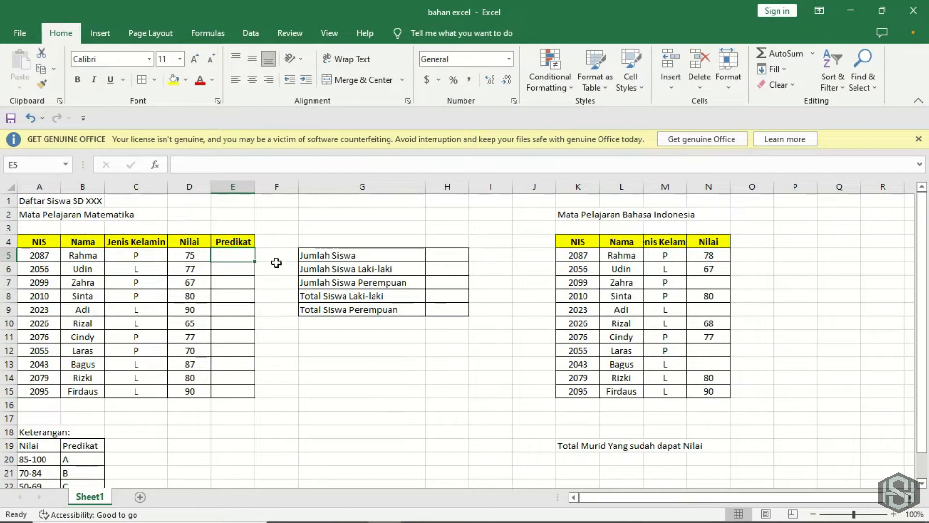
{"action": "left_click_drag", "start_coordinate": [240, 255], "coordinate": [243, 392]}
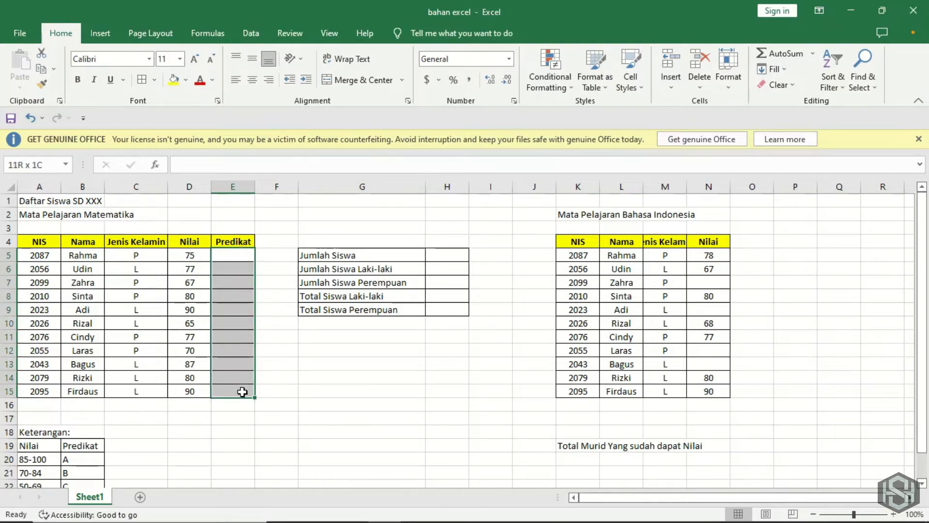
{"action": "left_click_drag", "start_coordinate": [454, 255], "coordinate": [451, 310]}
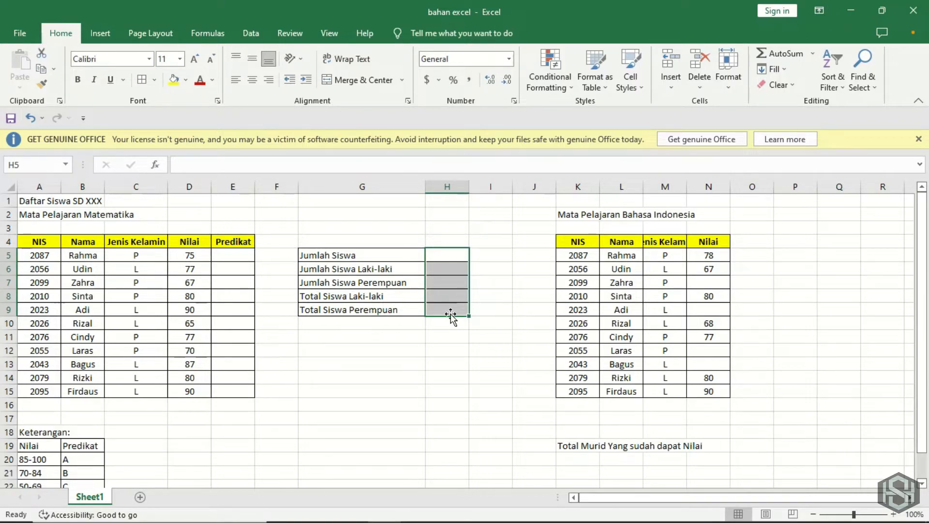
{"action": "left_click", "coordinate": [442, 255]}
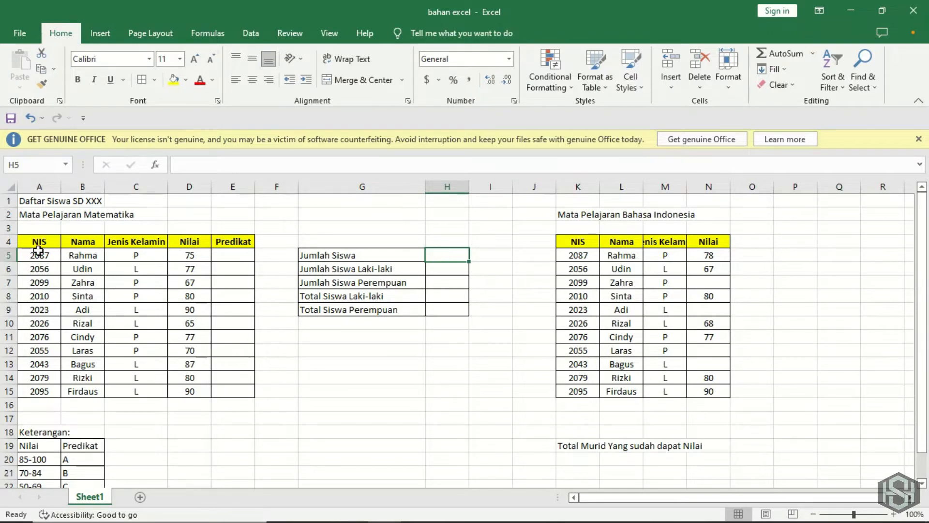
{"action": "left_click_drag", "start_coordinate": [38, 252], "coordinate": [32, 389]}
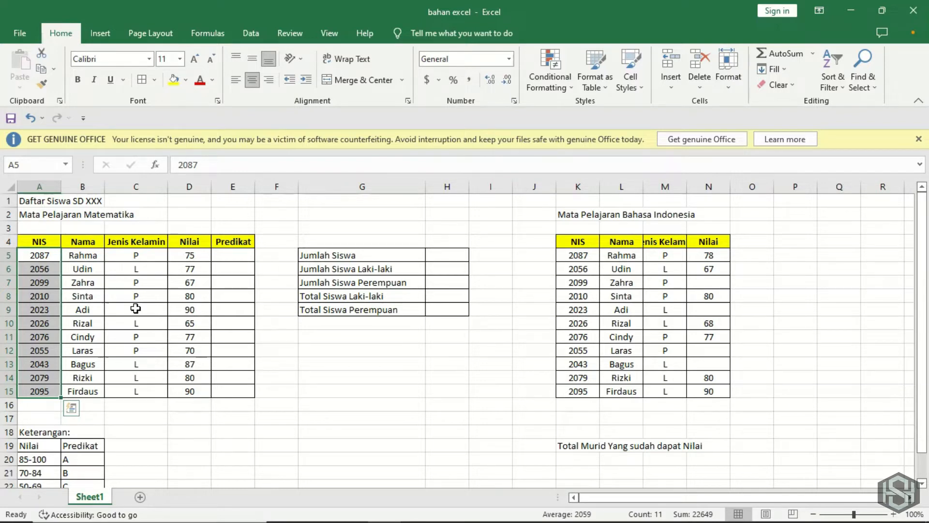
Step: Count the students in the Jumlah Siswa cell H5 with the formula =COUNT(A5:A15)
{"action": "key", "text": "Right"}
{"action": "key", "text": "Right"}
{"action": "key", "text": "Right"}
{"action": "key", "text": "Right"}
{"action": "key", "text": "Right"}
{"action": "key", "text": "Right"}
{"action": "key", "text": "Right"}
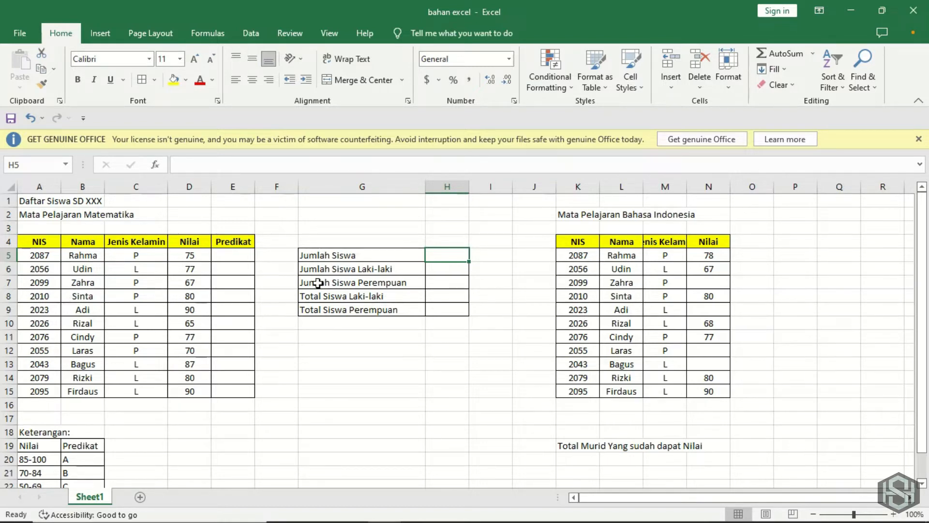
{"action": "type", "text": "="}
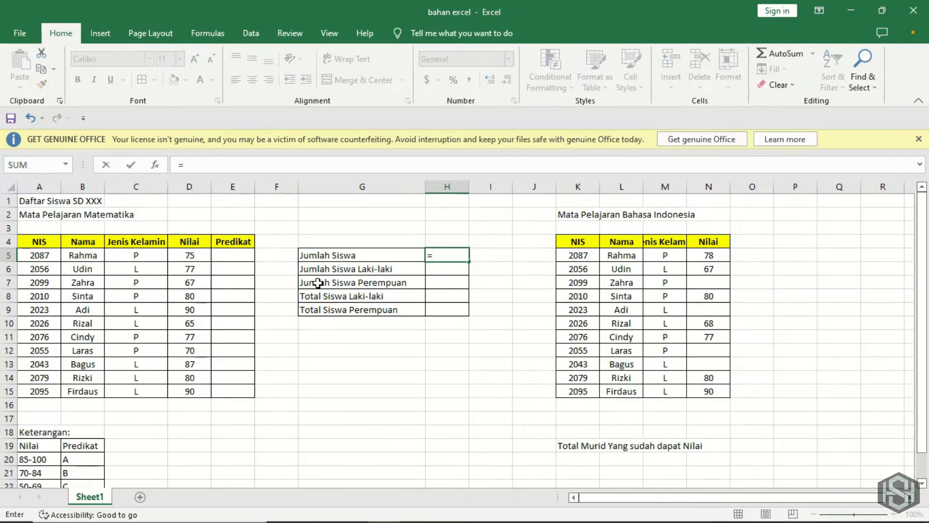
{"action": "type", "text": "count"}
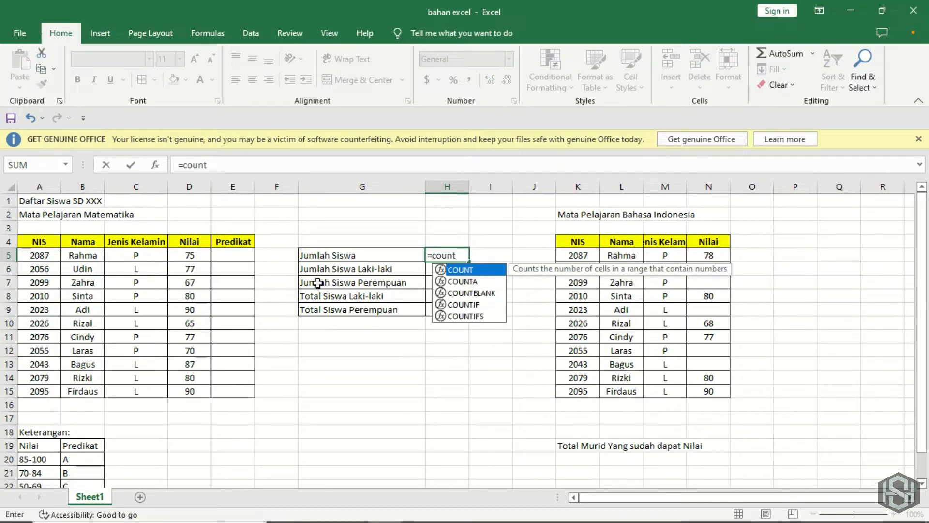
{"action": "type", "text": "("}
{"action": "key", "text": "Left"}
{"action": "key", "text": "Left"}
{"action": "key", "text": "Left"}
{"action": "key", "text": "Left"}
{"action": "key", "text": "Left"}
{"action": "key", "text": "Left"}
{"action": "key", "text": "Left"}
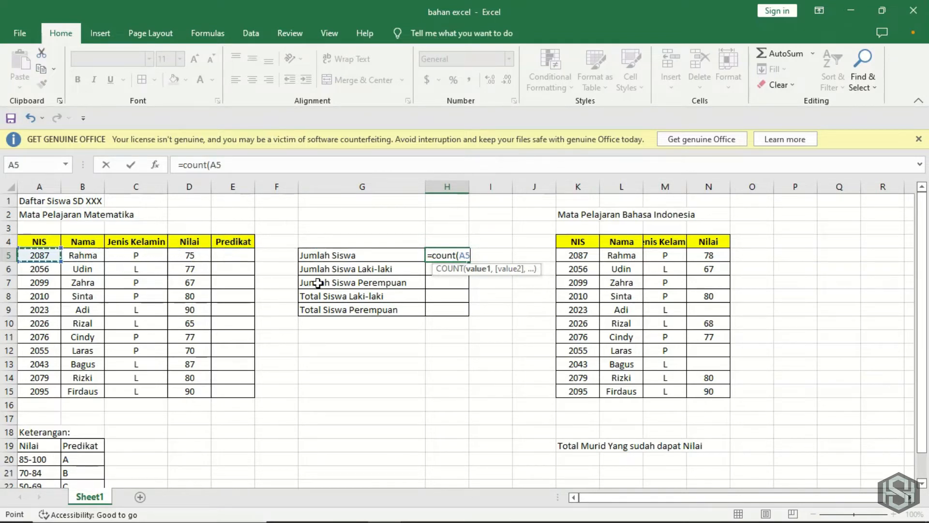
{"action": "key", "text": "shift+Down"}
{"action": "key", "text": "shift+Down"}
{"action": "key", "text": "shift+Down"}
{"action": "key", "text": "shift+Down"}
{"action": "key", "text": "shift+Down"}
{"action": "key", "text": "shift+Down"}
{"action": "key", "text": "shift+Down"}
{"action": "key", "text": "shift+Down"}
{"action": "key", "text": "shift+Down"}
{"action": "key", "text": "shift+Down"}
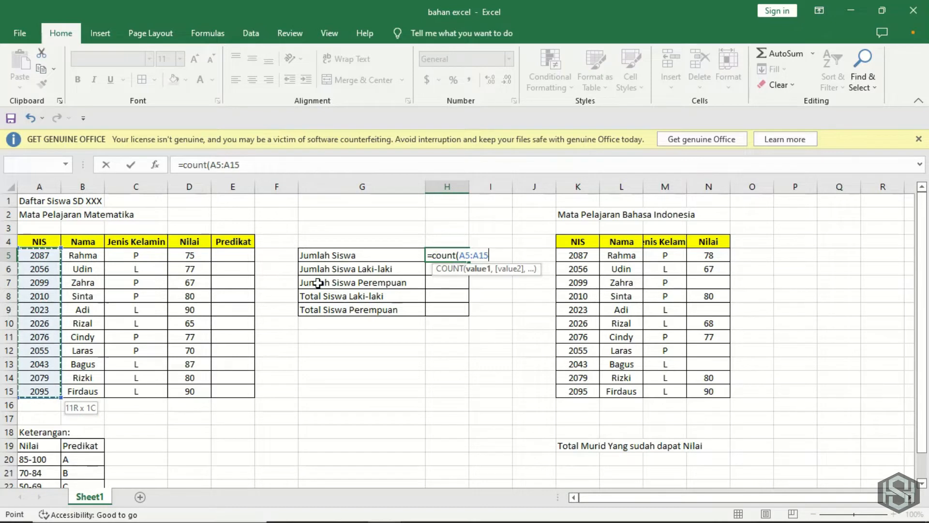
{"action": "type", "text": ")"}
{"action": "key", "text": "ctrl+Return"}
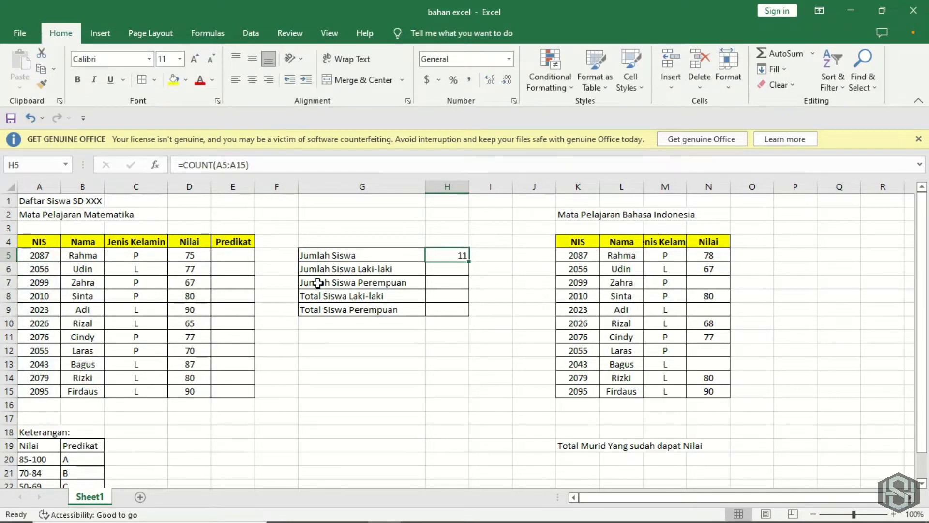
{"action": "key", "text": "Left"}
{"action": "key", "text": "Left"}
{"action": "key", "text": "Left"}
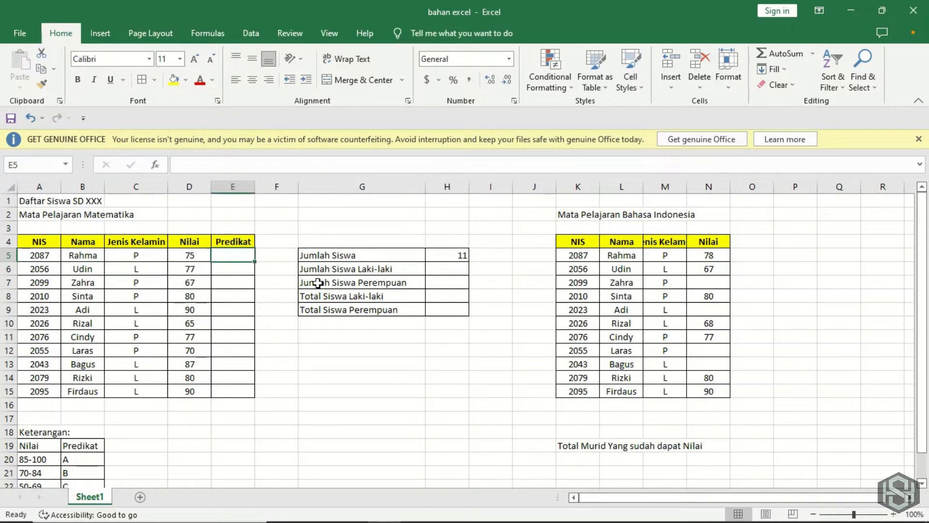
{"action": "key", "text": "Left"}
{"action": "key", "text": "Left"}
{"action": "key", "text": "Left"}
{"action": "key", "text": "Left"}
{"action": "key", "text": "Right"}
{"action": "key", "text": "Right"}
{"action": "key", "text": "Right"}
{"action": "key", "text": "Right"}
{"action": "key", "text": "Right"}
{"action": "key", "text": "Right"}
{"action": "key", "text": "Right"}
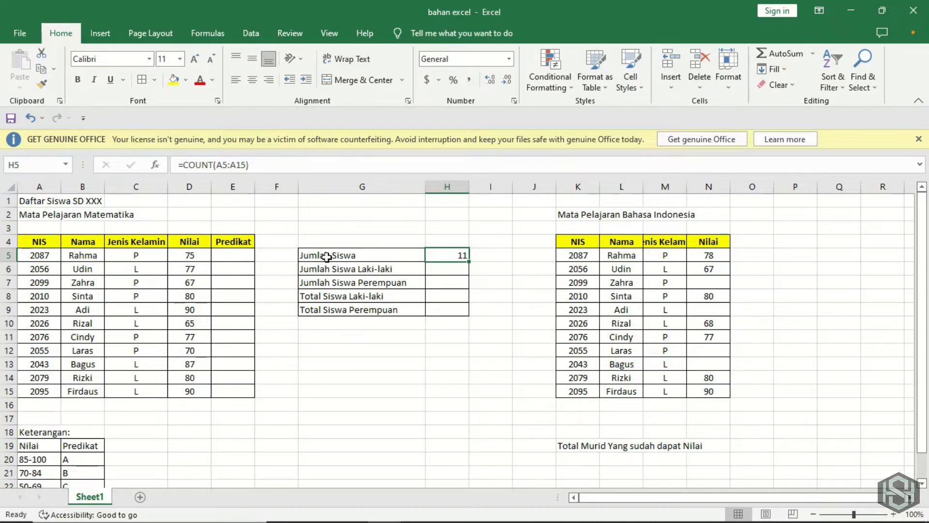
Step: Begin a nested IF formula in Predikat cell E5 that returns "A" when D5>=85
{"action": "left_click", "coordinate": [190, 255]}
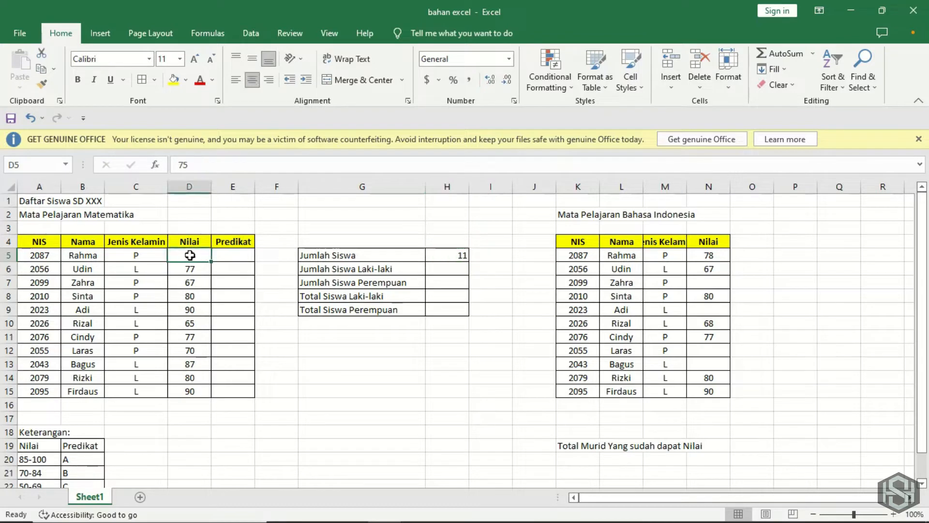
{"action": "key", "text": "Right"}
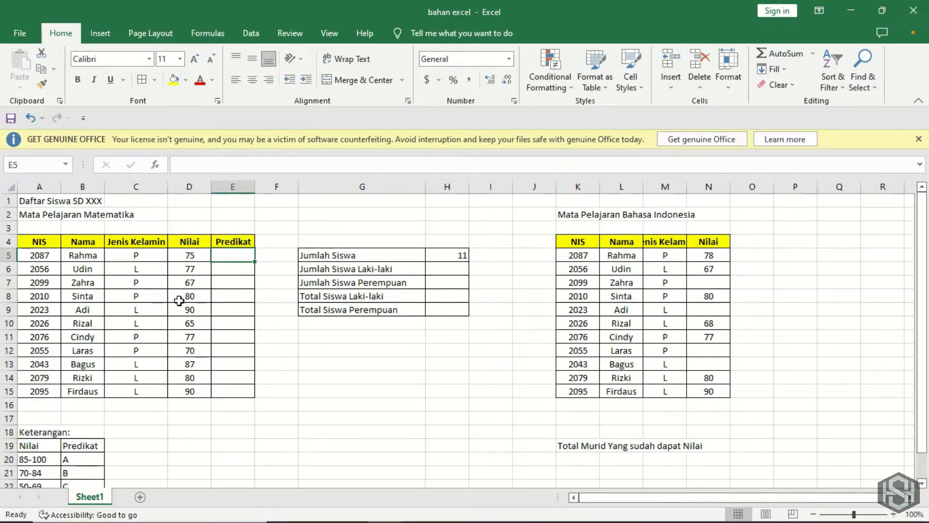
{"action": "scroll", "coordinate": [179, 304], "scroll_direction": "down", "scroll_amount": 1}
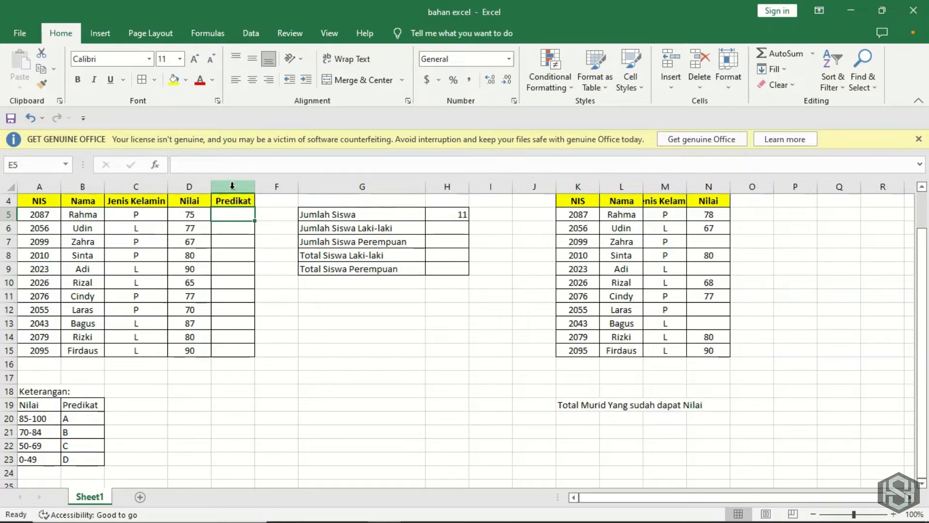
{"action": "type", "text": "=IF("}
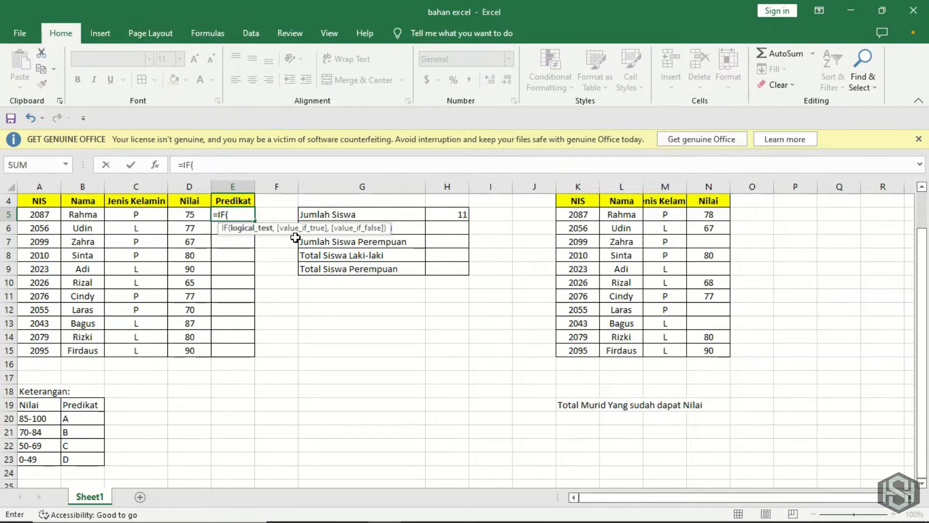
{"action": "key", "text": "Left"}
{"action": "type", "text": ">="}
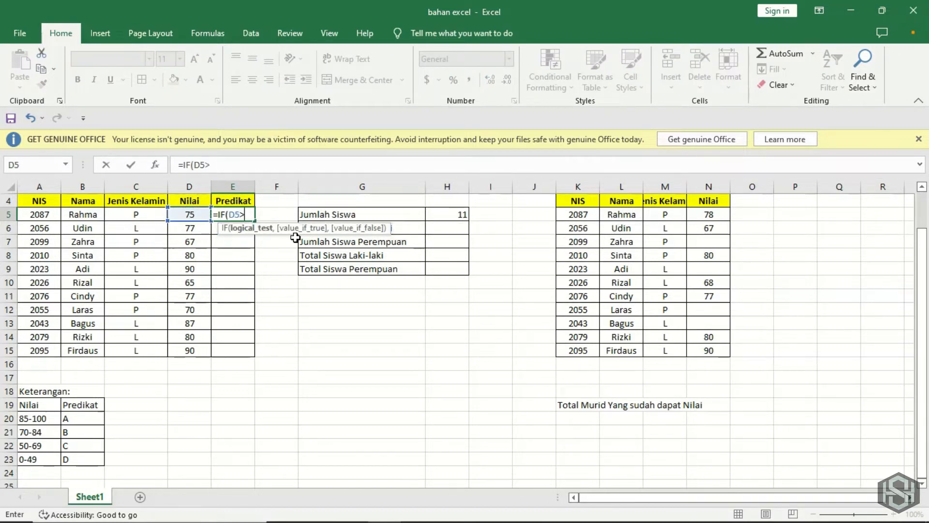
{"action": "type", "text": "85,\""}
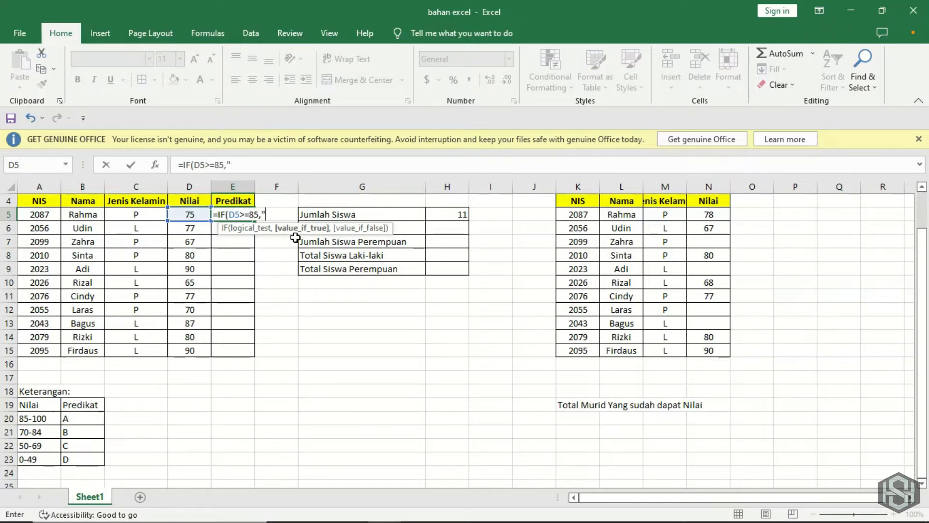
{"action": "type", "text": "A\",IF"}
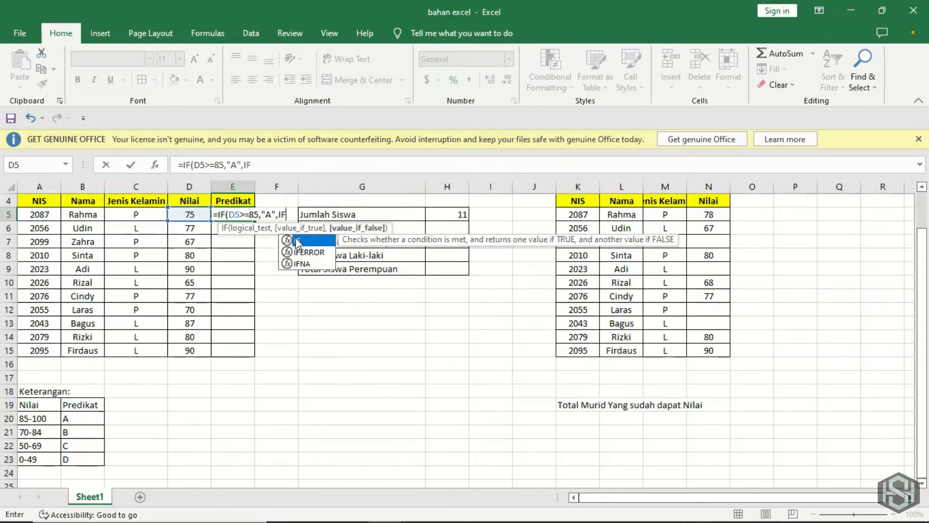
Step: Add a second nested IF to the E5 formula that returns "B" when D5>=70
{"action": "type", "text": "("}
{"action": "key", "text": "Left"}
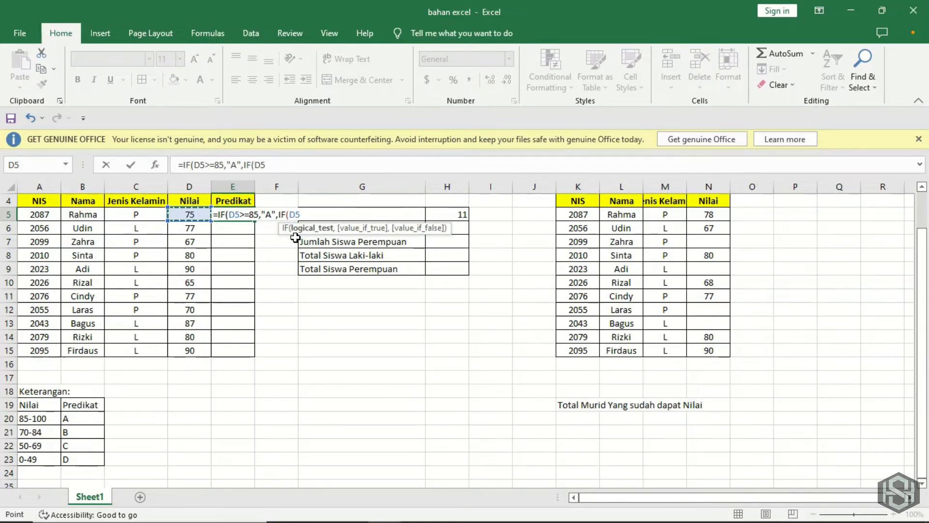
{"action": "type", "text": ">"}
{"action": "type", "text": "="}
{"action": "type", "text": "70"}
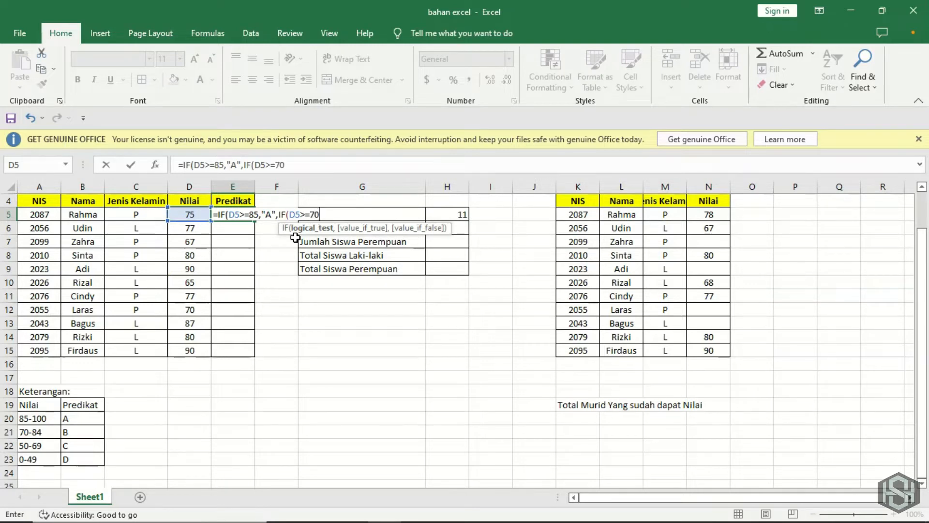
{"action": "type", "text": ",\""}
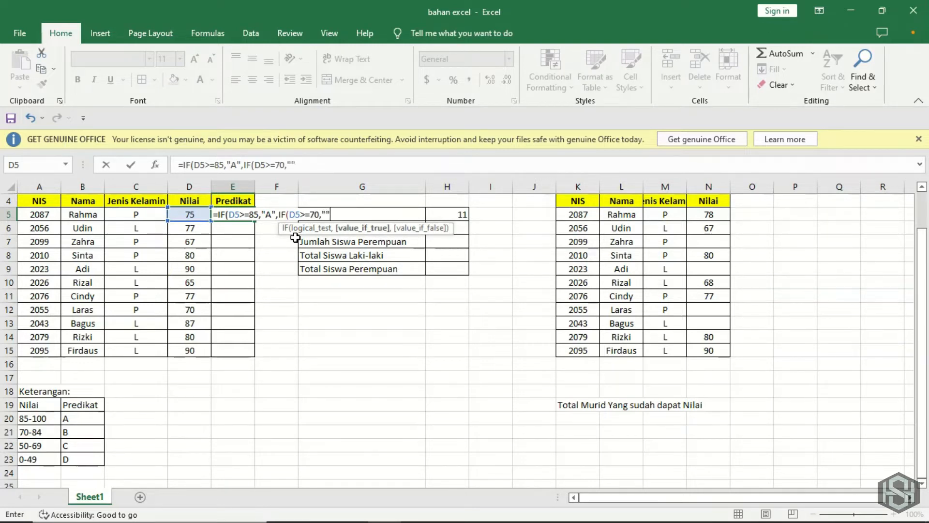
{"action": "type", "text": "B\"\""}
Step: Complete the E5 formula with a third IF returning "C" when D5>=50 and otherwise "D", accepting the closing-bracket correction
{"action": "type", "text": ",IF"}
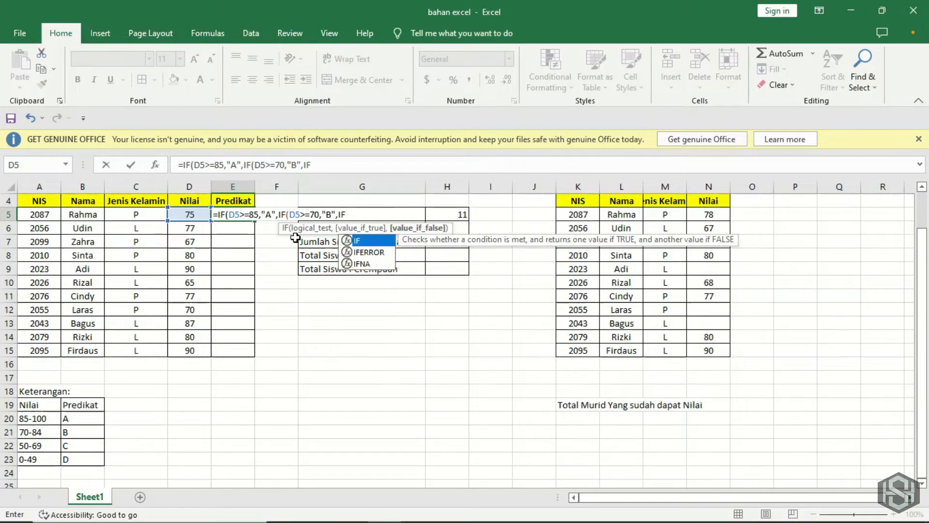
{"action": "type", "text": "("}
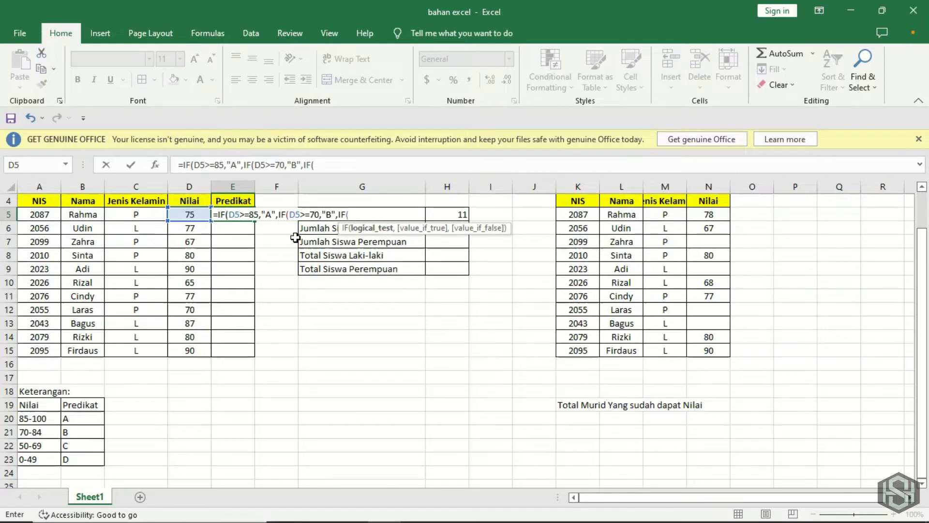
{"action": "key", "text": "Left"}
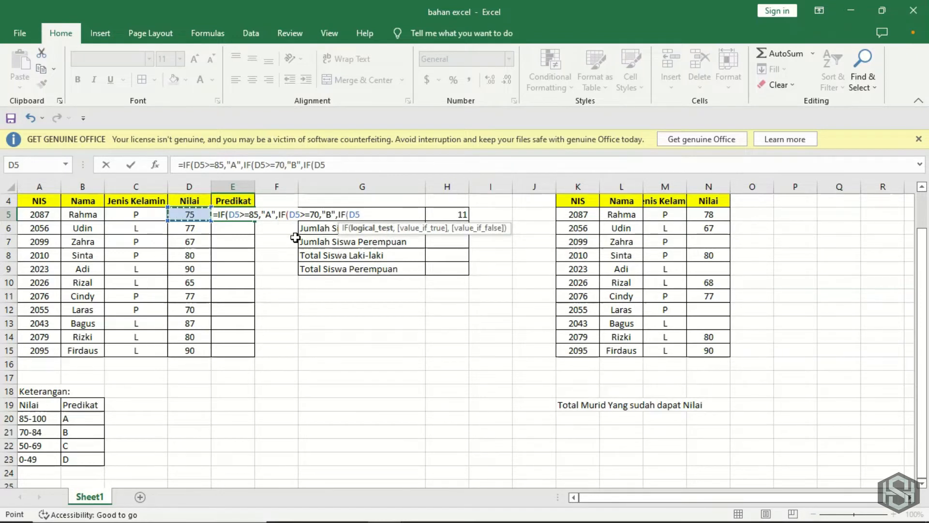
{"action": "type", "text": ">=50,\"\""}
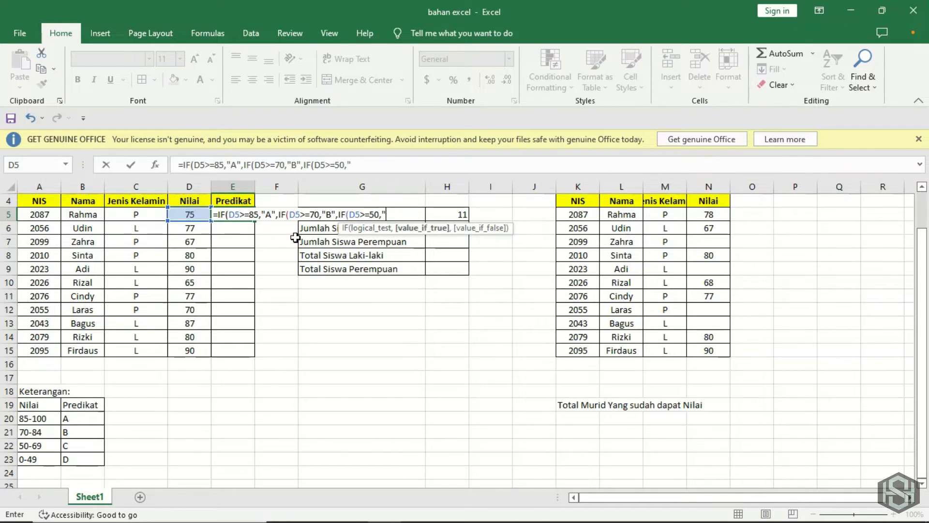
{"action": "key", "text": "BackSpace"}
{"action": "type", "text": "C\"\""}
{"action": "key", "text": "BackSpace"}
{"action": "type", "text": ",\""}
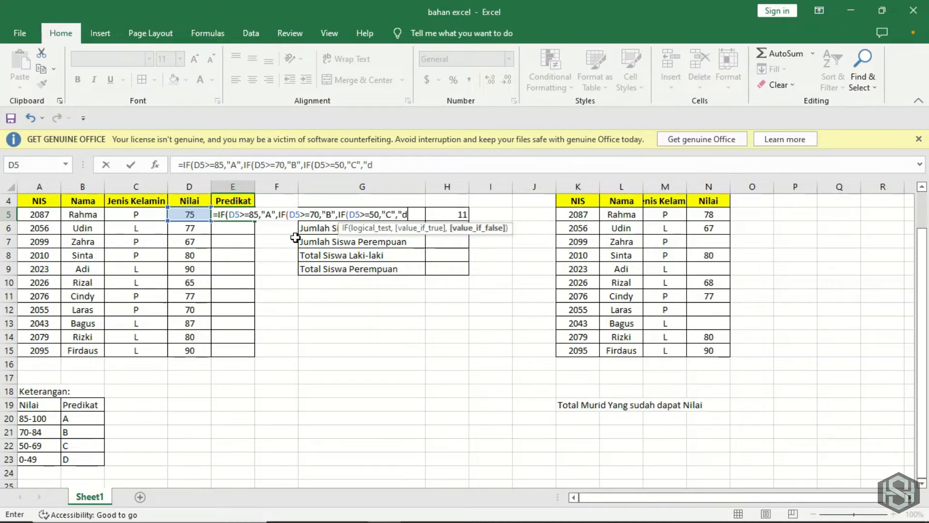
{"action": "type", "text": "D\")"}
{"action": "key", "text": "Return"}
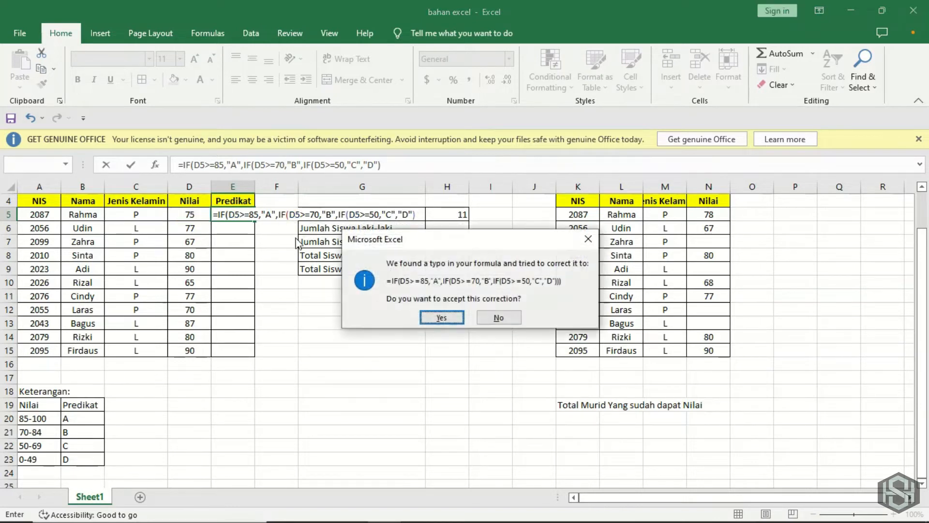
{"action": "key", "text": "Return"}
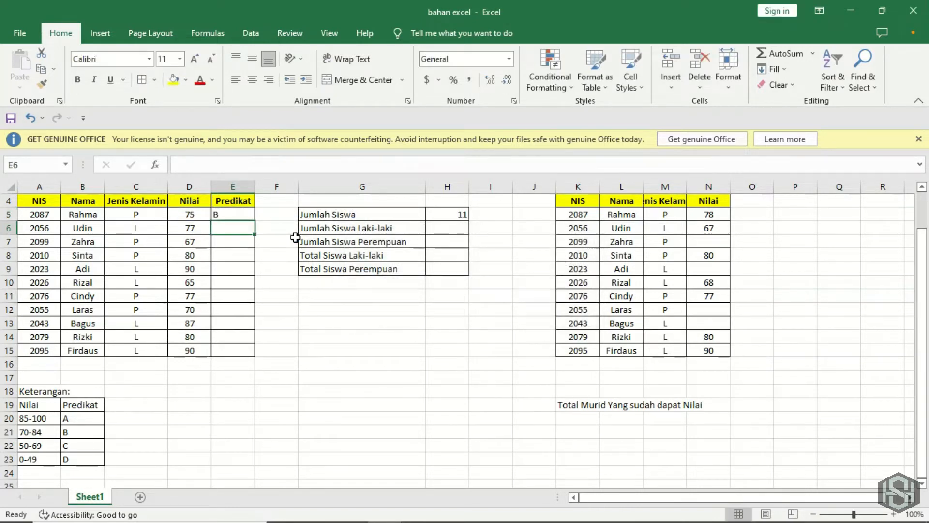
Step: Copy the Predikat formula from E5 into E6:E15 for the remaining students
{"action": "key", "text": "Up"}
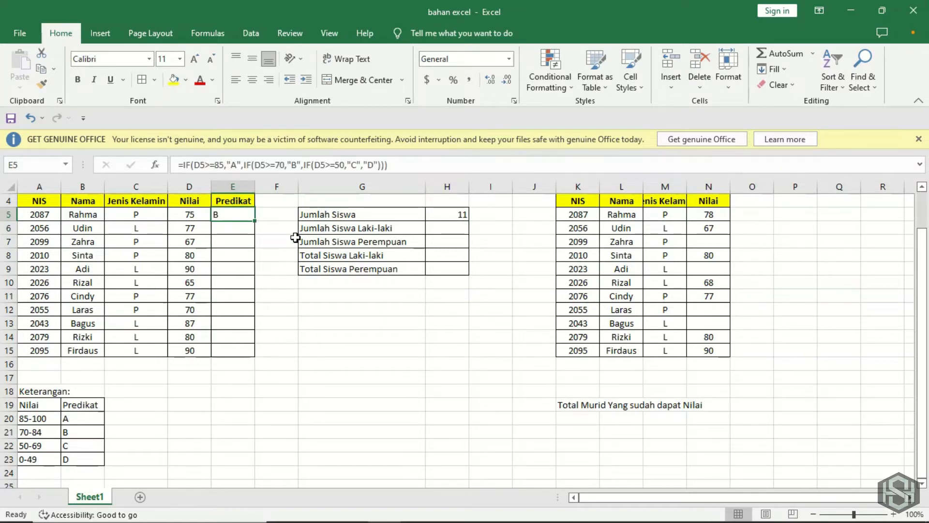
{"action": "key", "text": "ctrl+c"}
{"action": "key", "text": "Down"}
{"action": "key", "text": "shift+Down"}
{"action": "key", "text": "shift+Down"}
{"action": "key", "text": "shift+Down"}
{"action": "key", "text": "shift+Down"}
{"action": "key", "text": "shift+Down"}
{"action": "key", "text": "shift+Down"}
{"action": "key", "text": "shift+Down"}
{"action": "key", "text": "shift+Down"}
{"action": "key", "text": "shift+Down"}
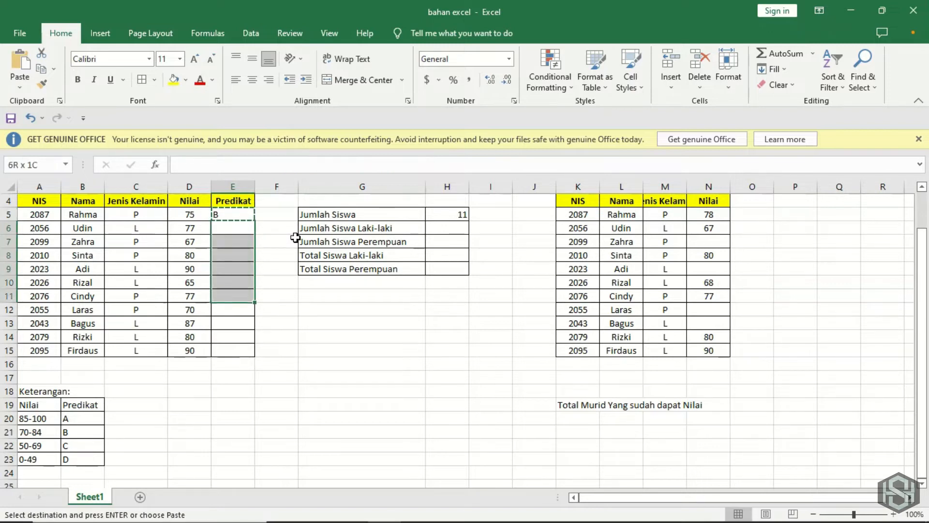
{"action": "key", "text": "ctrl+v"}
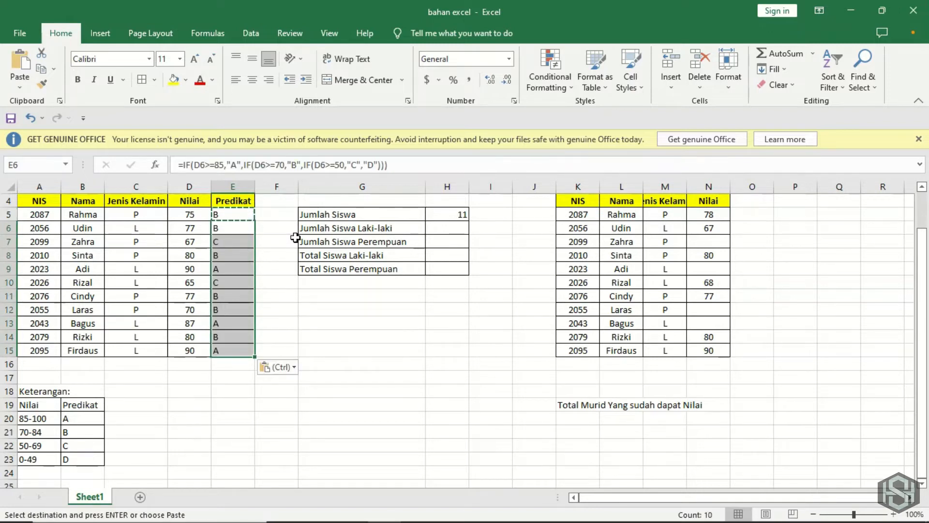
{"action": "key", "text": "Up"}
{"action": "key", "text": "Up"}
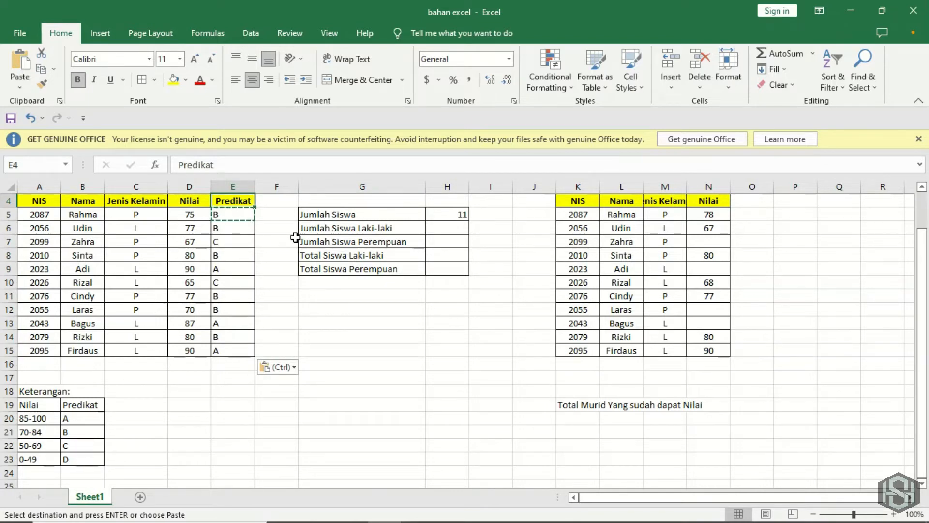
{"action": "key", "text": "Down"}
{"action": "key", "text": "Down"}
{"action": "key", "text": "Down"}
{"action": "key", "text": "Up"}
{"action": "key", "text": "Up"}
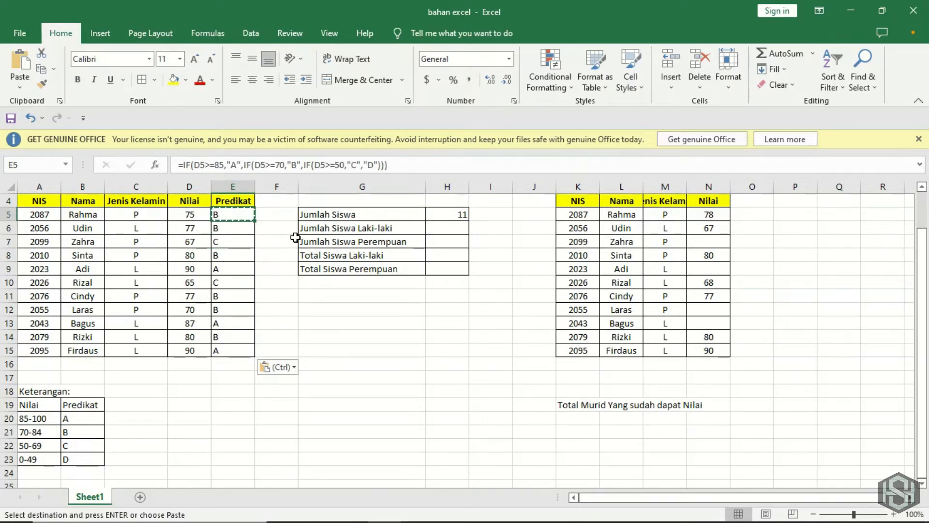
Step: Set the first student's Nilai in D5 to 98
{"action": "key", "text": "Up"}
{"action": "key", "text": "Left"}
{"action": "key", "text": "Down"}
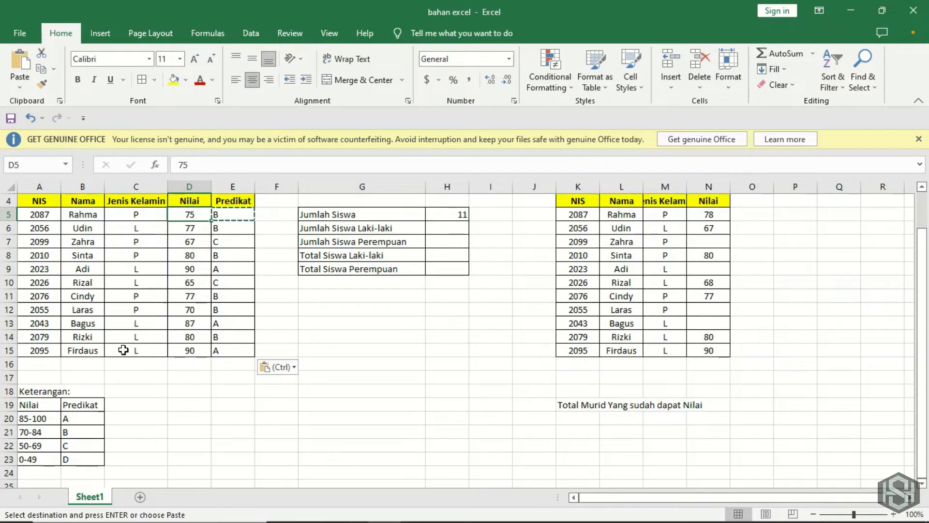
{"action": "type", "text": "98"}
{"action": "key", "text": "Return"}
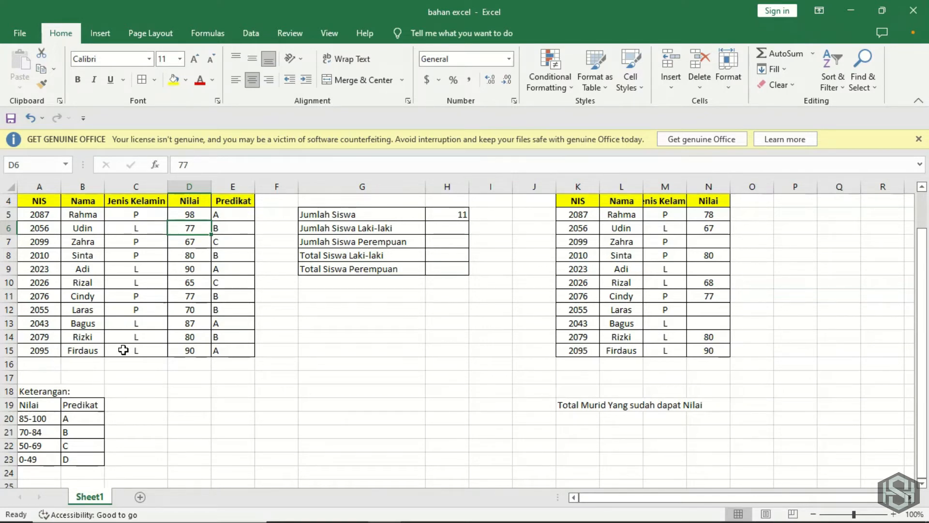
Step: Count the male students in H6, beside Jumlah Siswa Laki-laki, with =COUNTIF(C5:C15,"L")
{"action": "key", "text": "Right"}
{"action": "key", "text": "Right"}
{"action": "key", "text": "Right"}
{"action": "key", "text": "Right"}
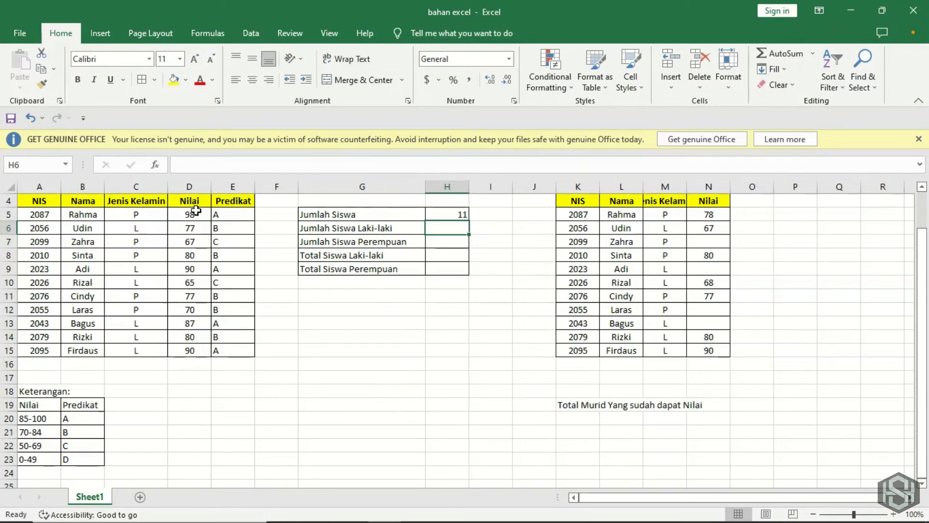
{"action": "type", "text": "=COUNT"}
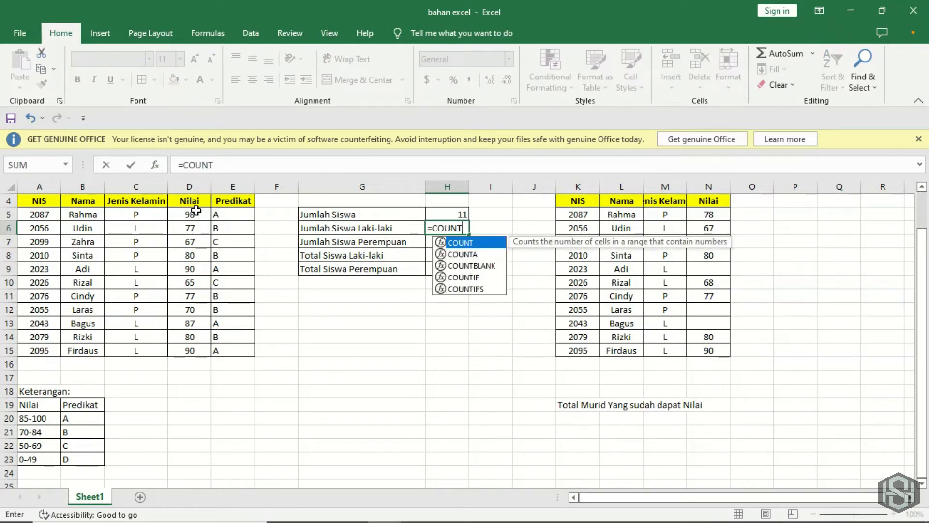
{"action": "type", "text": "IF("}
{"action": "key", "text": "Left"}
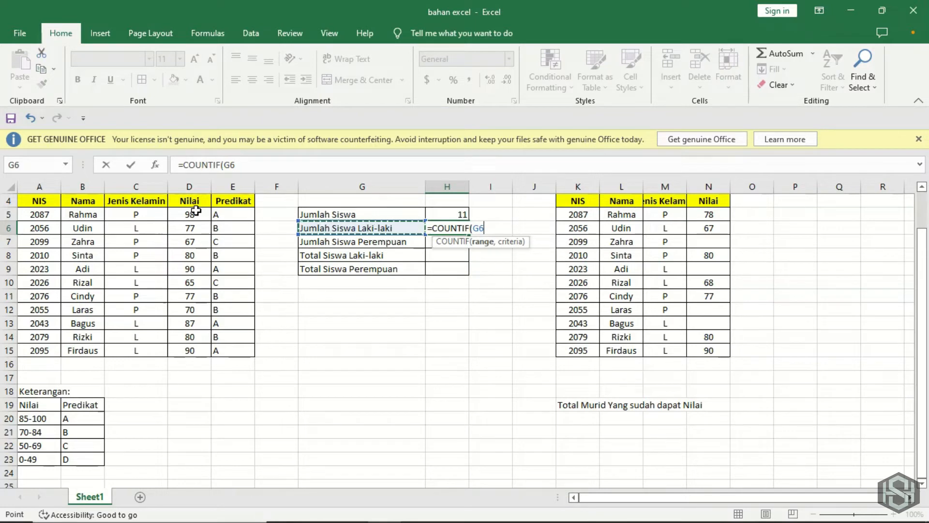
{"action": "key", "text": "Left"}
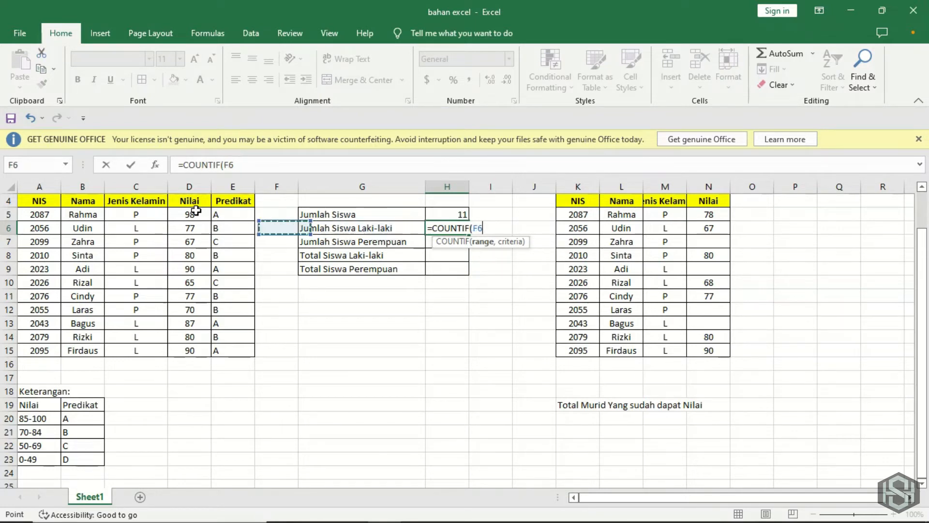
{"action": "key", "text": "Left"}
{"action": "key", "text": "Left"}
{"action": "key", "text": "Left"}
{"action": "key", "text": "Up"}
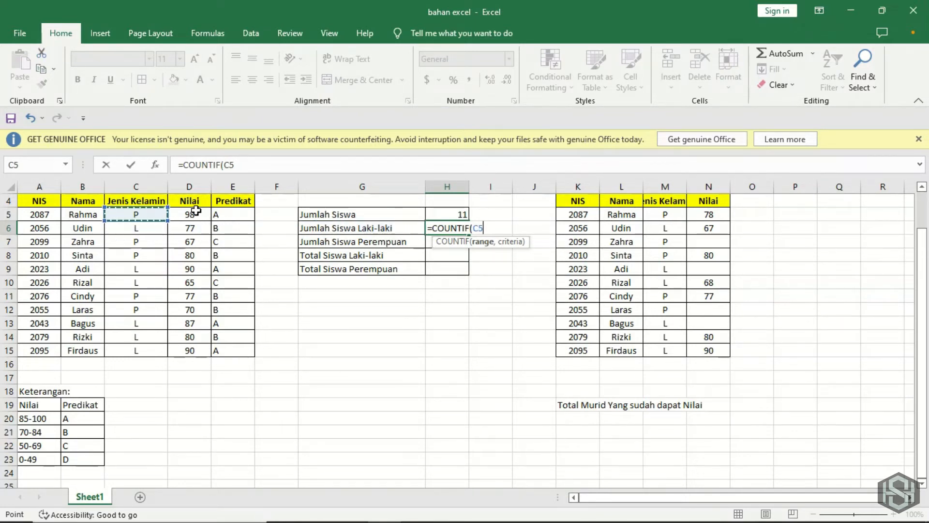
{"action": "key", "text": "ctrl+shift+Down"}
{"action": "type", "text": ","}
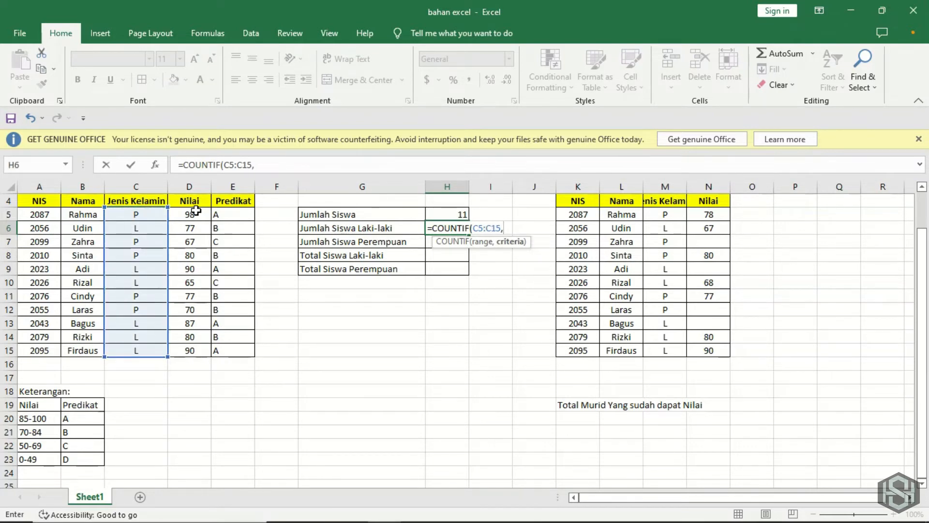
{"action": "type", "text": "\"L\")"}
{"action": "key", "text": "Return"}
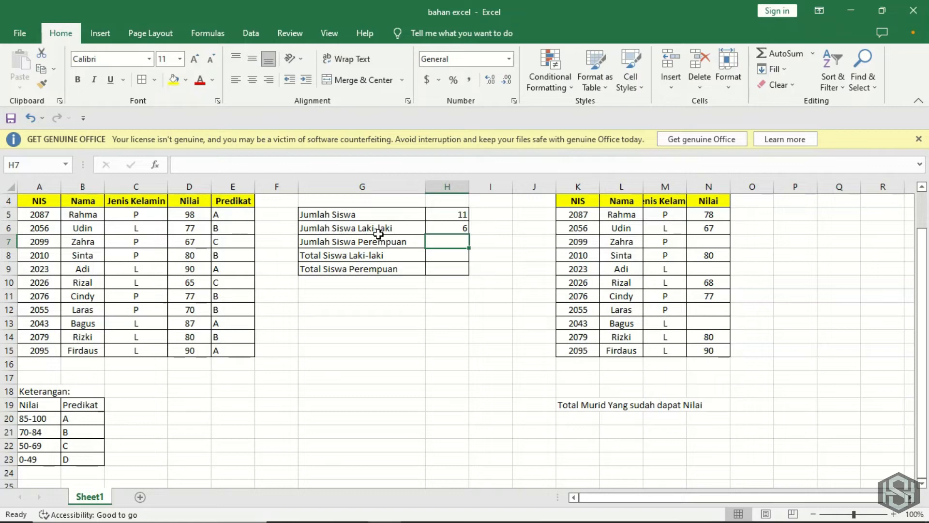
Step: Count the female students in H7, beside Jumlah Siswa Perempuan, with =COUNTIF(C5:C15,"P")
{"action": "type", "text": "=COUNTIF("}
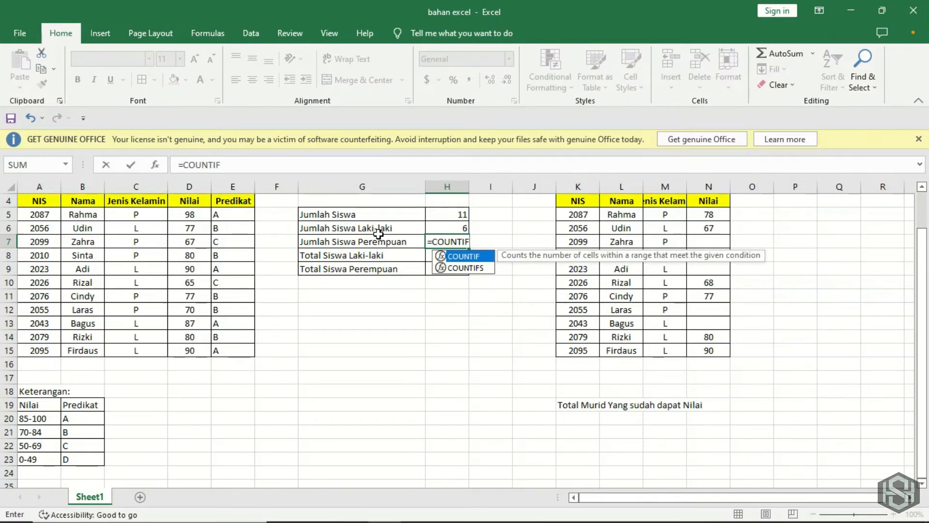
{"action": "key", "text": "Left"}
{"action": "key", "text": "Left"}
{"action": "key", "text": "Left"}
{"action": "key", "text": "Left"}
{"action": "key", "text": "Left"}
{"action": "key", "text": "Up"}
{"action": "key", "text": "Up"}
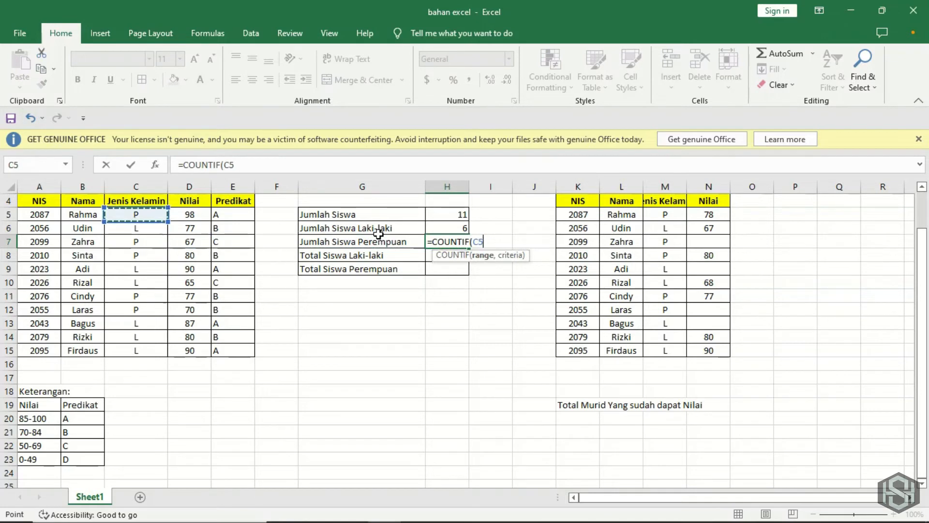
{"action": "key", "text": "ctrl+shift+Down"}
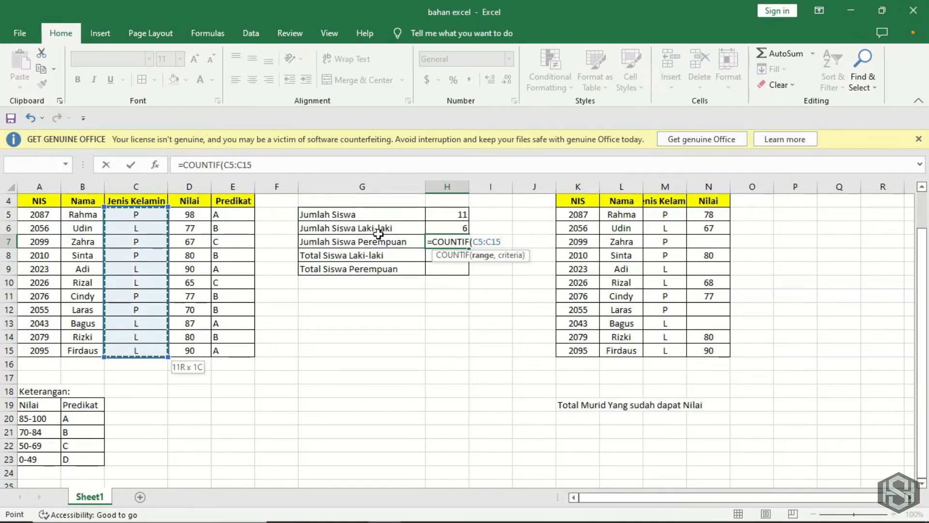
{"action": "type", "text": ",\""}
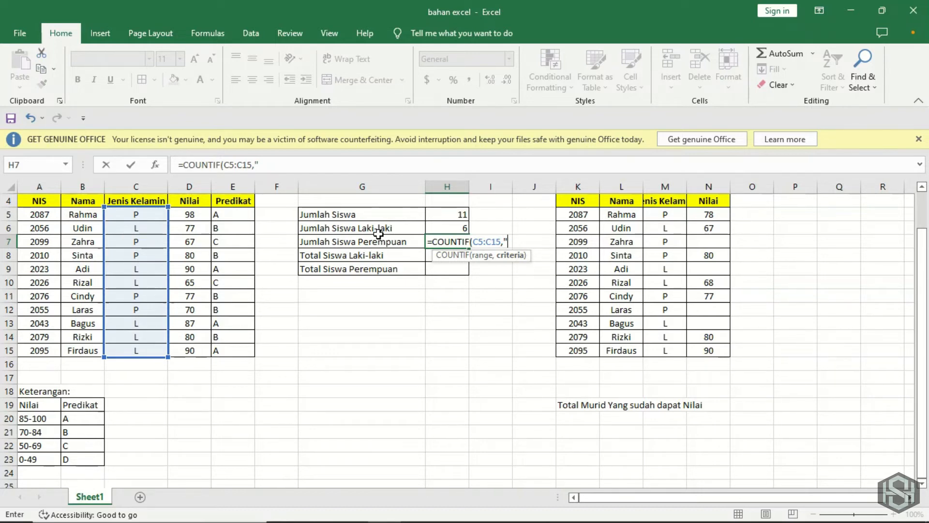
{"action": "type", "text": "P\")"}
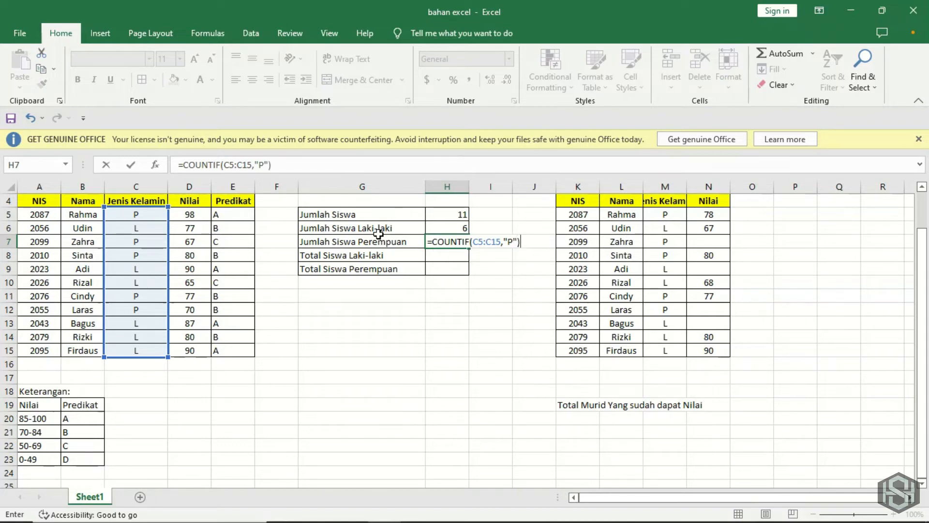
{"action": "key", "text": "Return"}
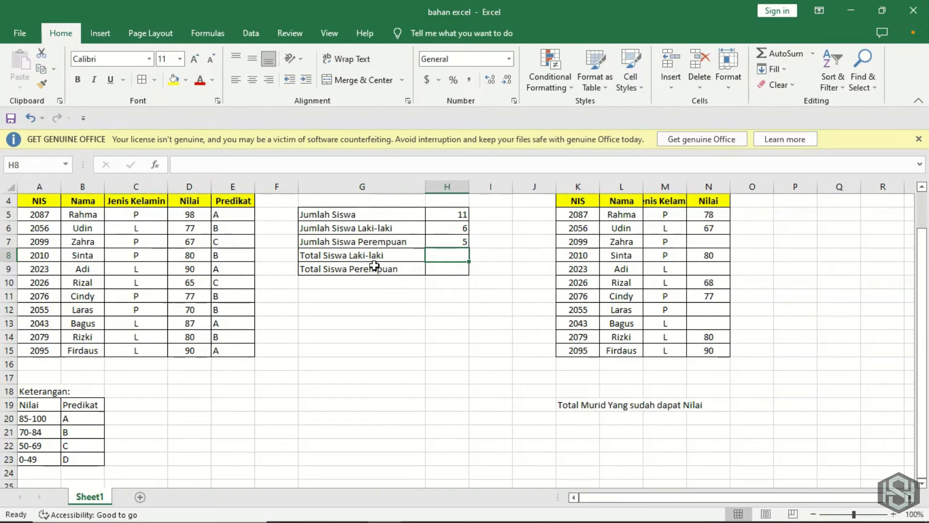
Step: Rename the labels in G8 and G9 as "Total Nilai Siswa Laki-laki" and "Total Nilai Siswa Perempuan"
{"action": "double_click", "coordinate": [323, 255]}
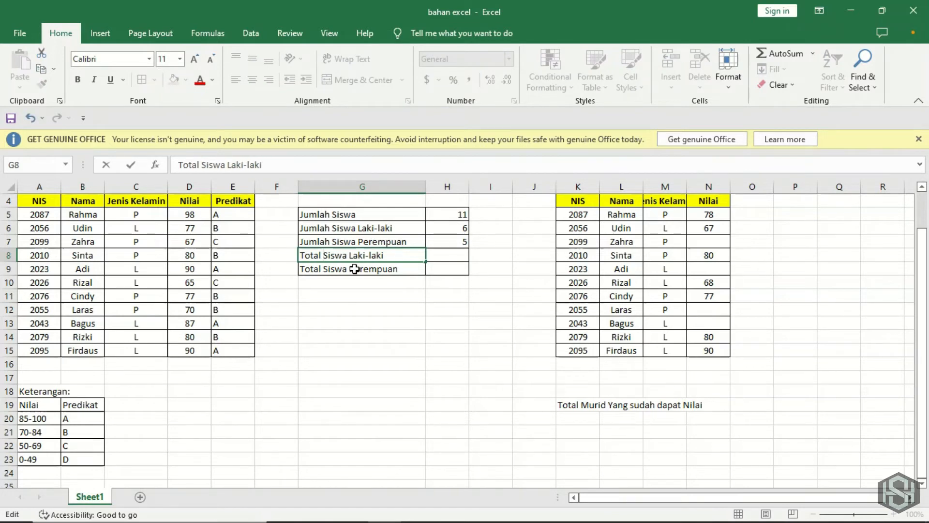
{"action": "type", "text": "Nilai"}
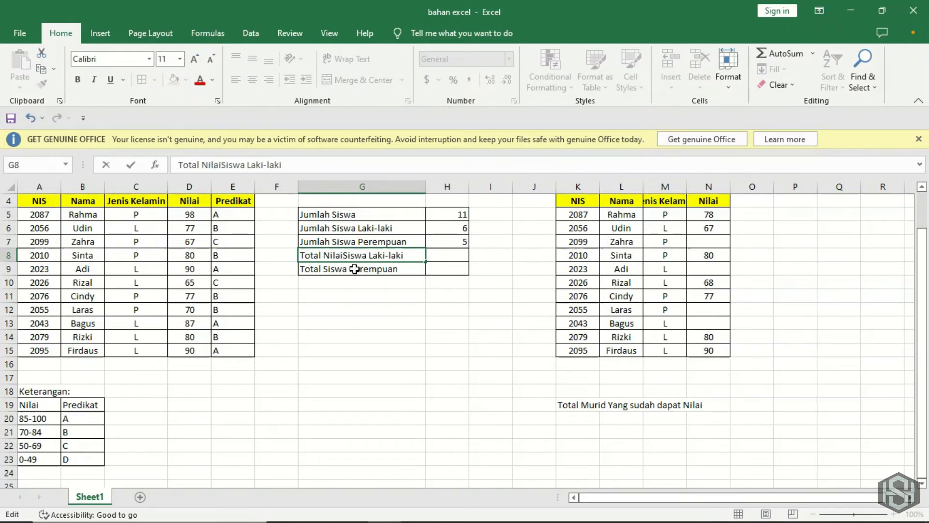
{"action": "left_click", "coordinate": [355, 268]}
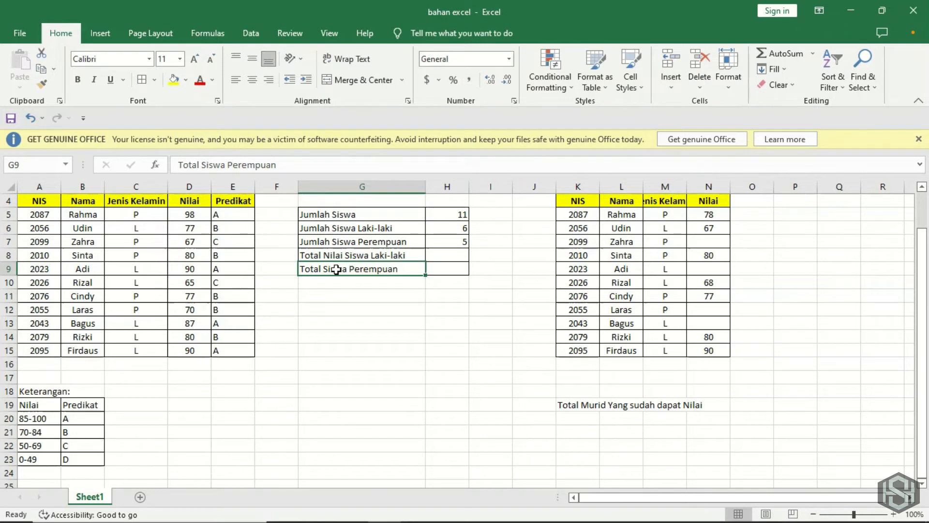
{"action": "double_click", "coordinate": [332, 270]}
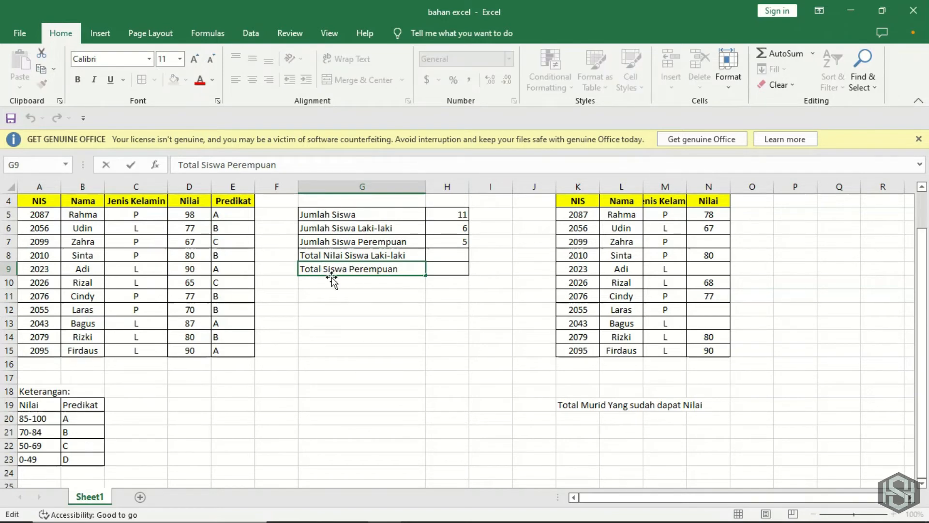
{"action": "type", "text": "Nilai"}
{"action": "key", "text": "shift+Return"}
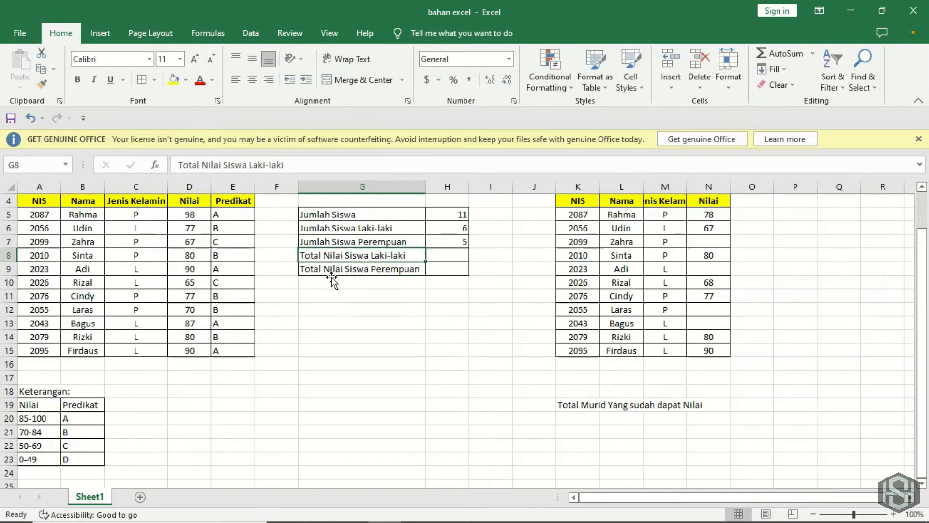
Step: Begin a SUMIF formula in H8 for Total Nilai Siswa Laki-laki, using C5:C15 as the criteria range
{"action": "key", "text": "Up"}
{"action": "key", "text": "Right"}
{"action": "key", "text": "Down"}
{"action": "type", "text": "=SUM"}
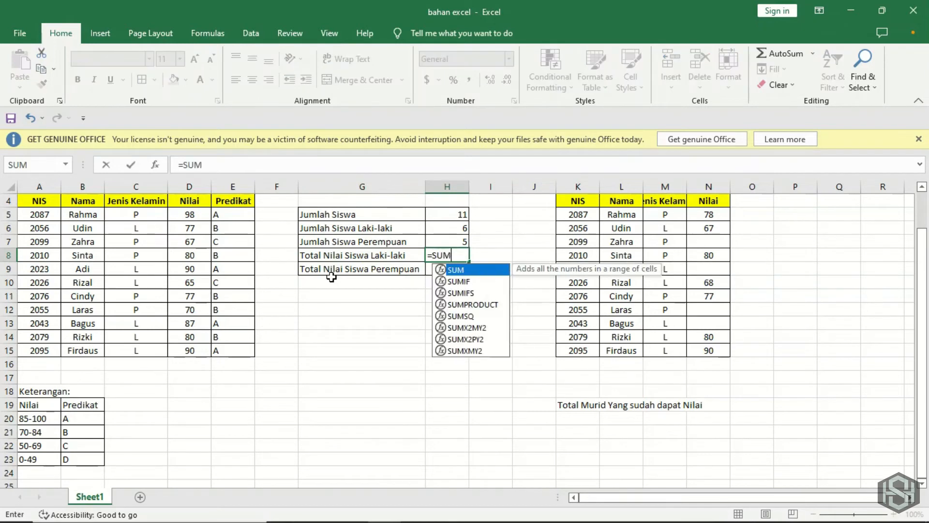
{"action": "type", "text": "IF("}
{"action": "key", "text": "Left"}
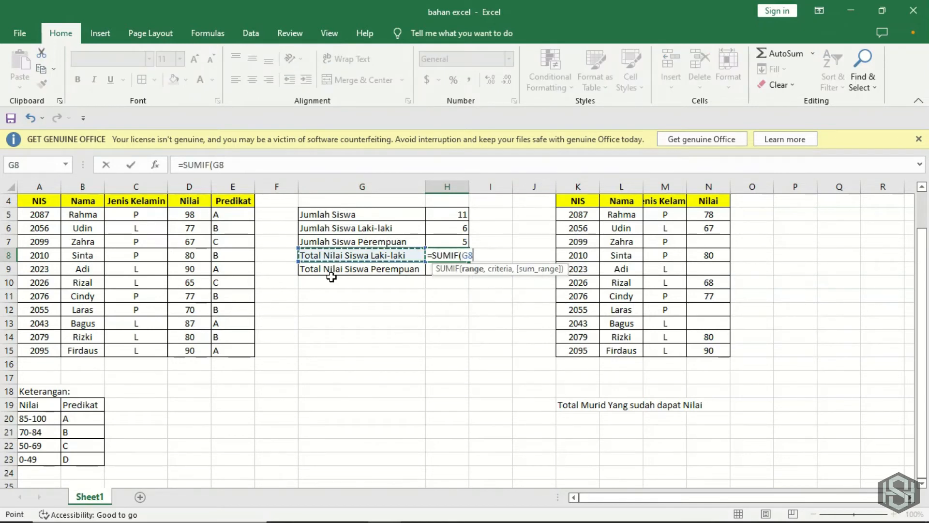
{"action": "key", "text": "Left"}
{"action": "key", "text": "Left"}
{"action": "key", "text": "Left"}
{"action": "key", "text": "Left"}
{"action": "key", "text": "Up"}
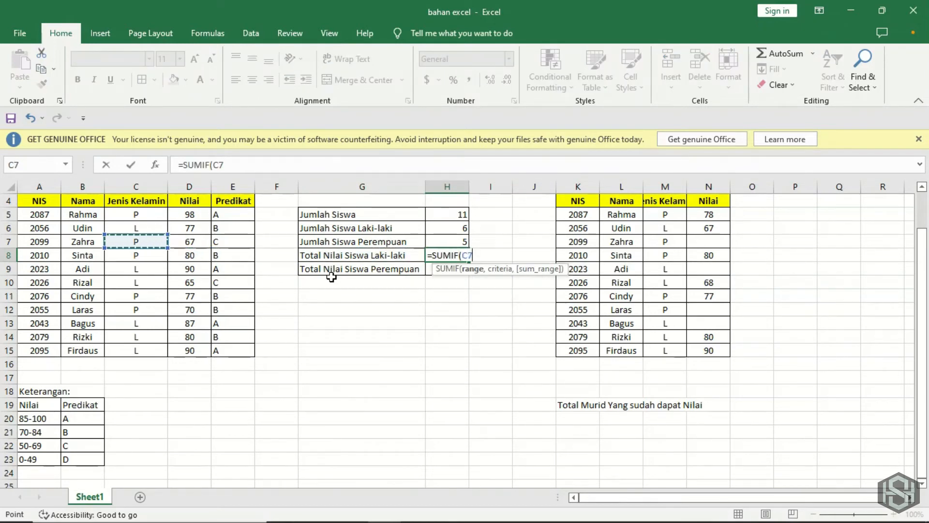
{"action": "key", "text": "Up"}
{"action": "key", "text": "Up"}
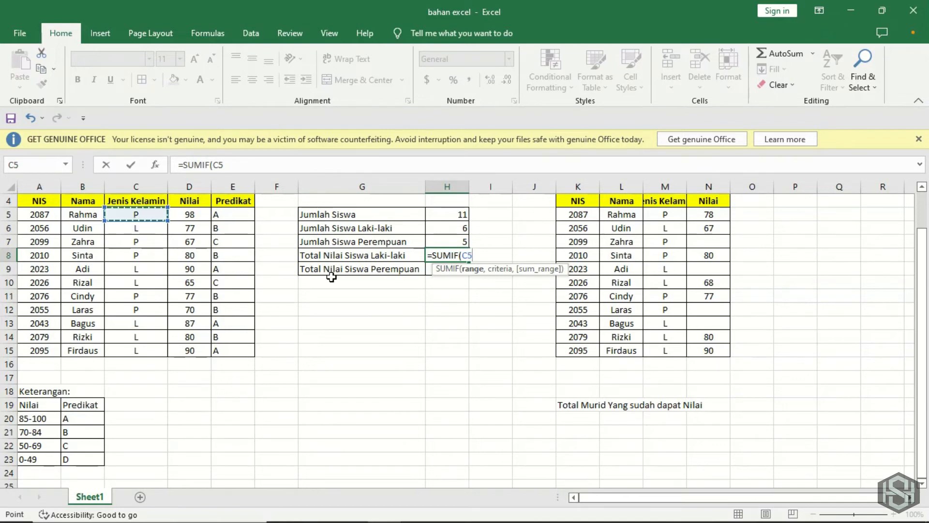
{"action": "key", "text": "ctrl+shift+Down"}
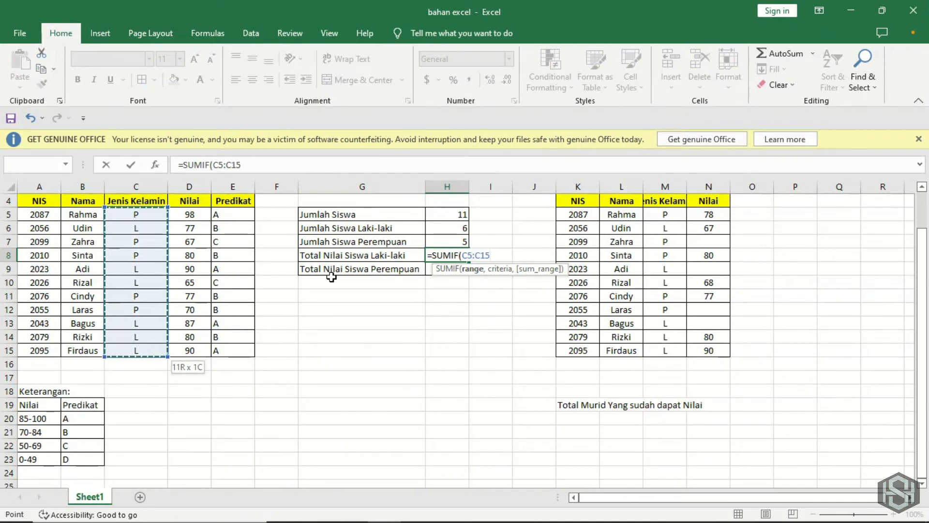
{"action": "type", "text": ","}
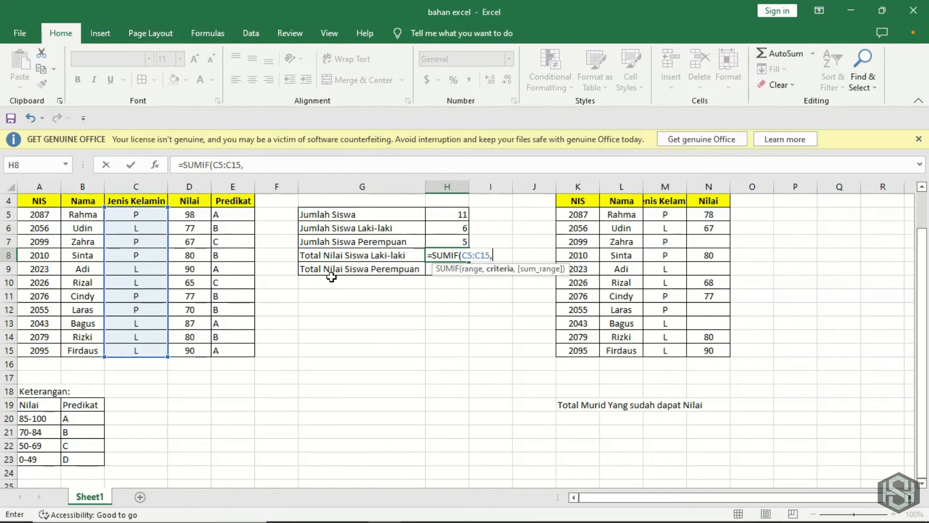
Step: Complete the H8 SUMIF formula with the criterion "L" and the sum range D5:D15
{"action": "type", "text": "\"\""}
{"action": "type", "text": "L"}
{"action": "type", "text": "\","}
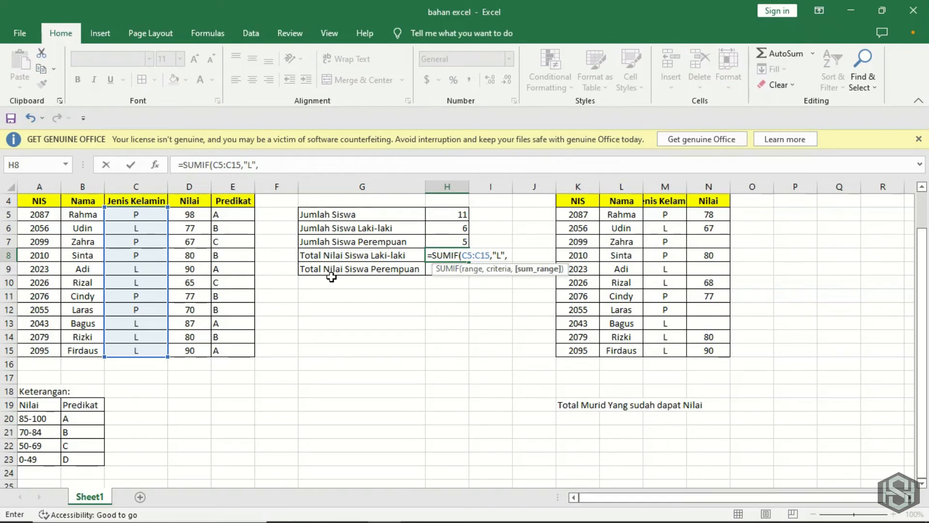
{"action": "left_click", "coordinate": [185, 215]}
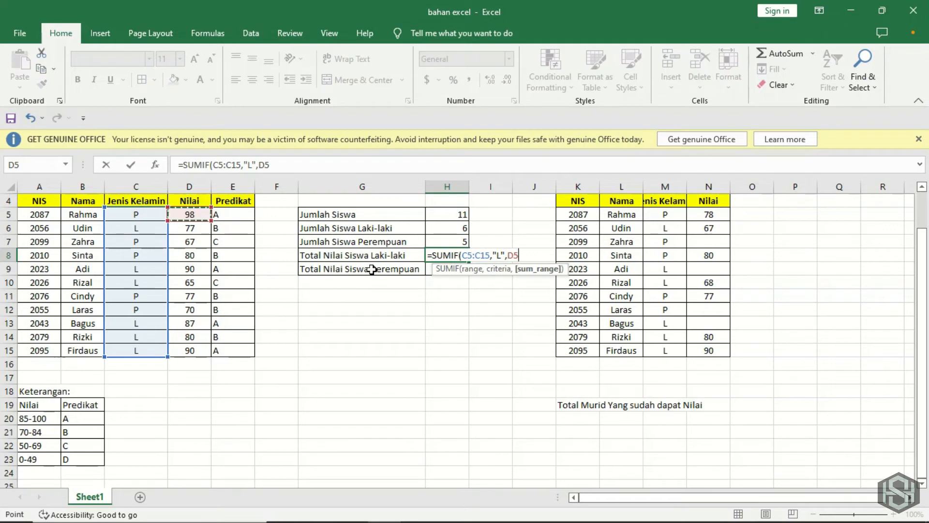
{"action": "key", "text": "ctrl+shift+Down"}
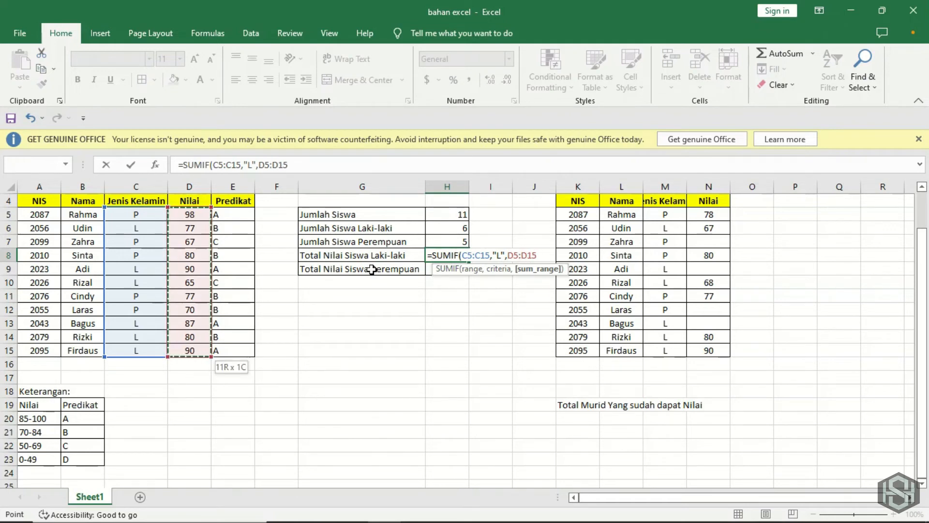
{"action": "key", "text": "Return"}
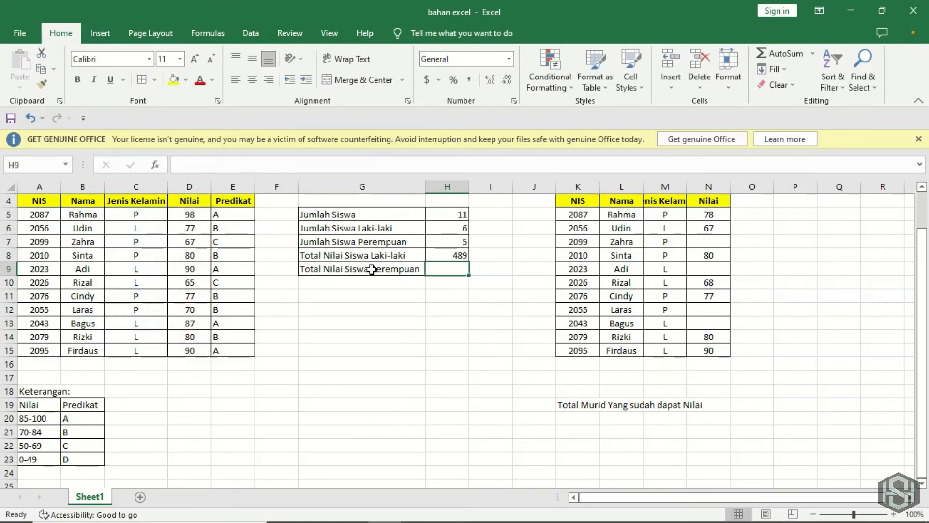
{"action": "key", "text": "Up"}
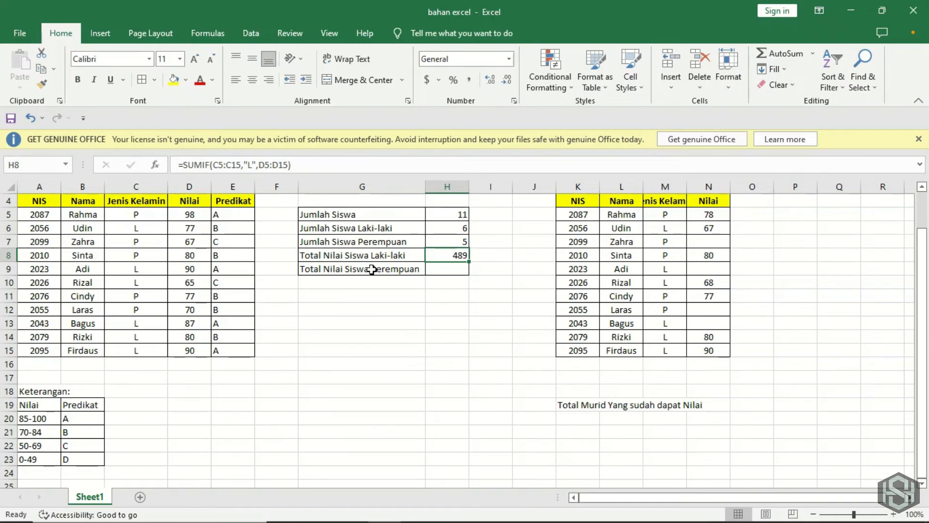
Step: Begin a SUMIF formula in H9 for Total Nilai Siswa Perempuan, using C5:C15 as the criteria range
{"action": "key", "text": "Down"}
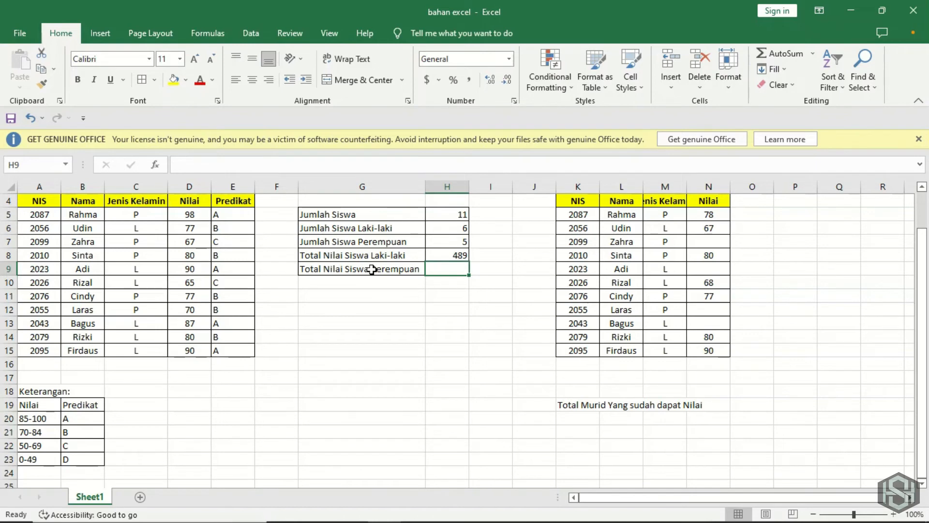
{"action": "type", "text": "=SUM"}
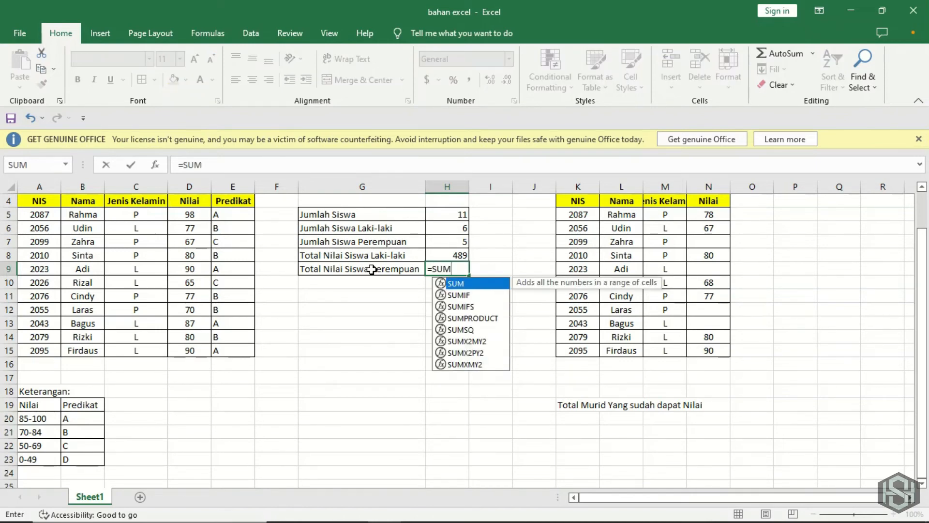
{"action": "type", "text": "IF("}
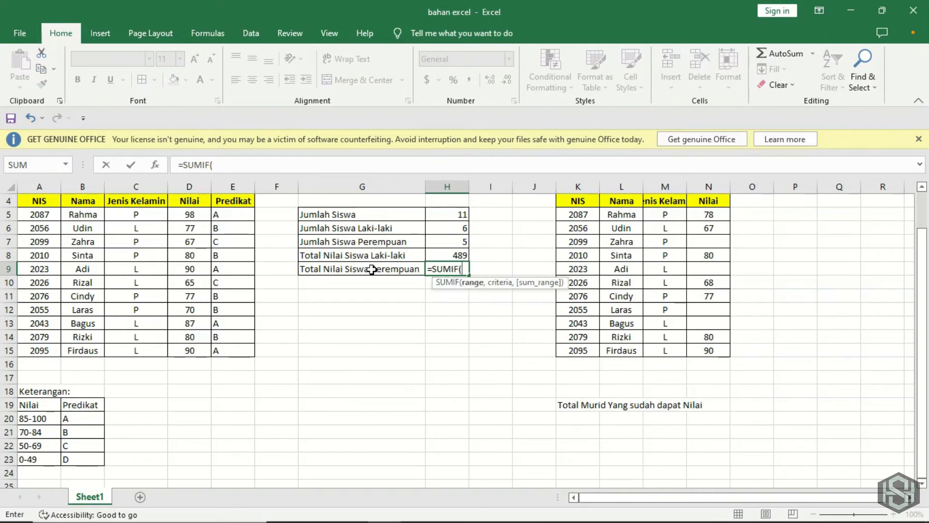
{"action": "key", "text": "Left"}
{"action": "key", "text": "Left"}
{"action": "key", "text": "Left"}
{"action": "key", "text": "Left"}
{"action": "key", "text": "Left"}
{"action": "key", "text": "Up"}
{"action": "key", "text": "Up"}
{"action": "key", "text": "Up"}
{"action": "key", "text": "Up"}
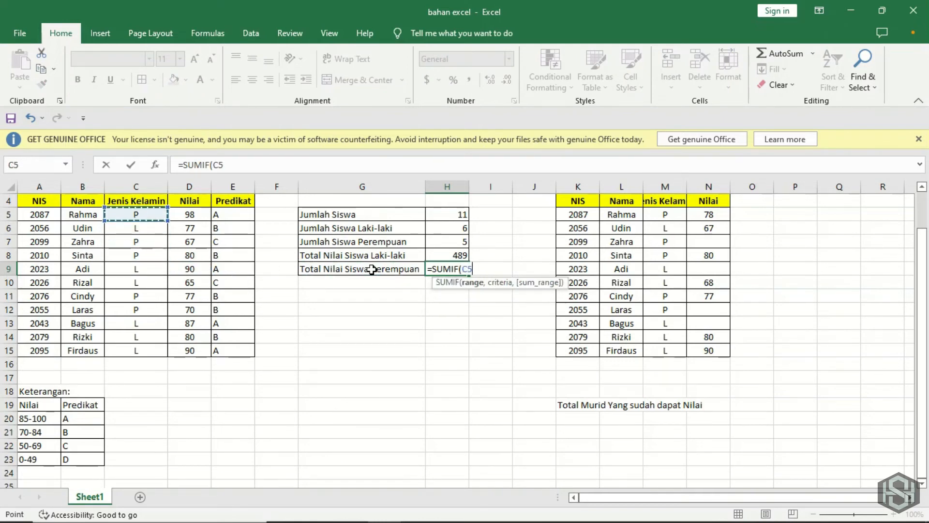
{"action": "key", "text": "ctrl+shift+Down"}
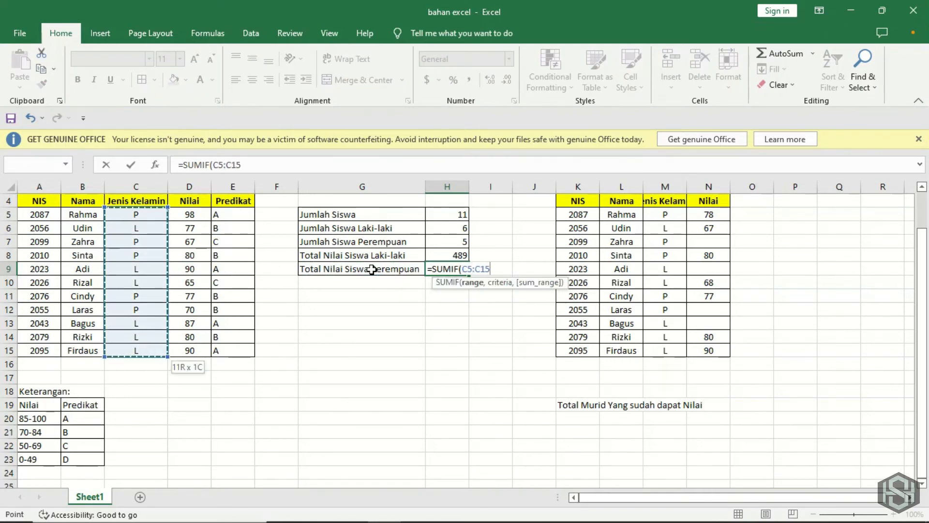
{"action": "type", "text": ","}
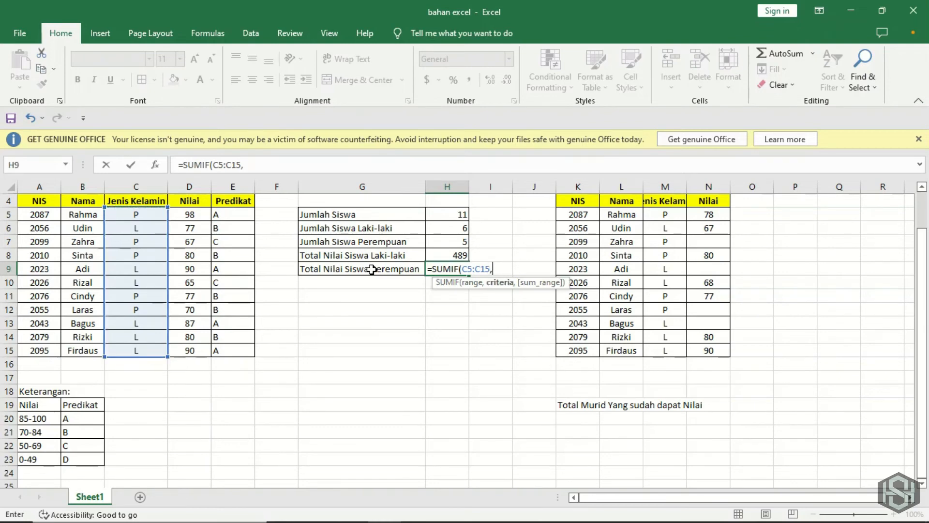
Step: Complete the H9 SUMIF formula with the criterion "P" and the sum range D5:D15
{"action": "type", "text": "\""}
{"action": "type", "text": "P\"\""}
{"action": "key", "text": "BackSpace"}
{"action": "type", "text": ","}
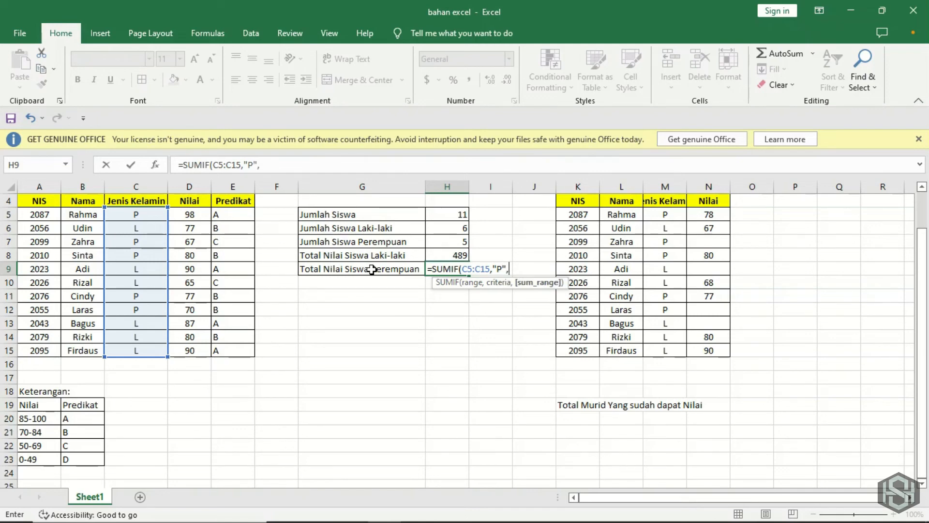
{"action": "left_click", "coordinate": [186, 213]}
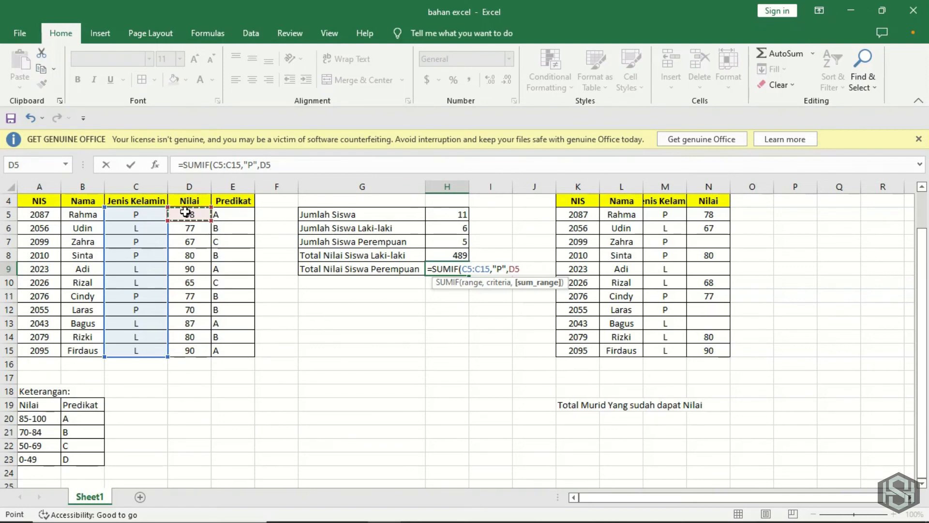
{"action": "key", "text": "ctrl+shift+Down"}
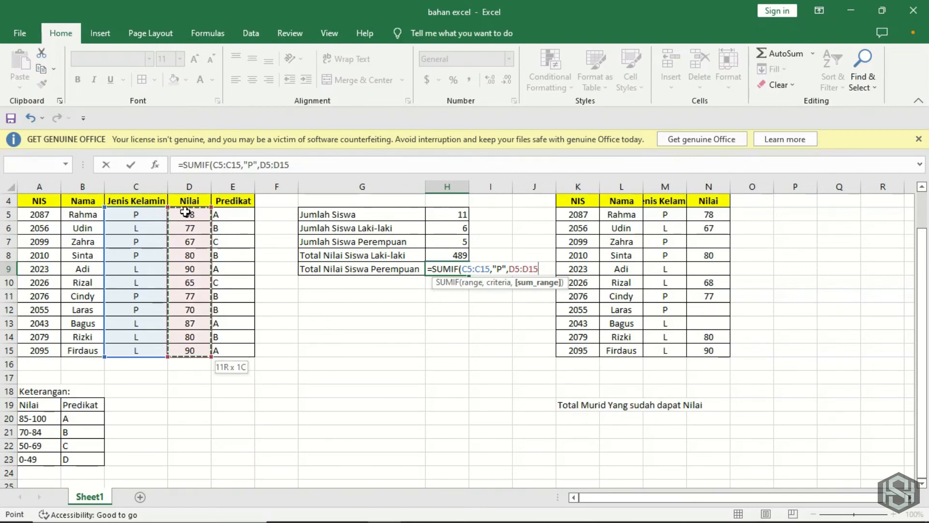
{"action": "type", "text": ")"}
{"action": "key", "text": "Return"}
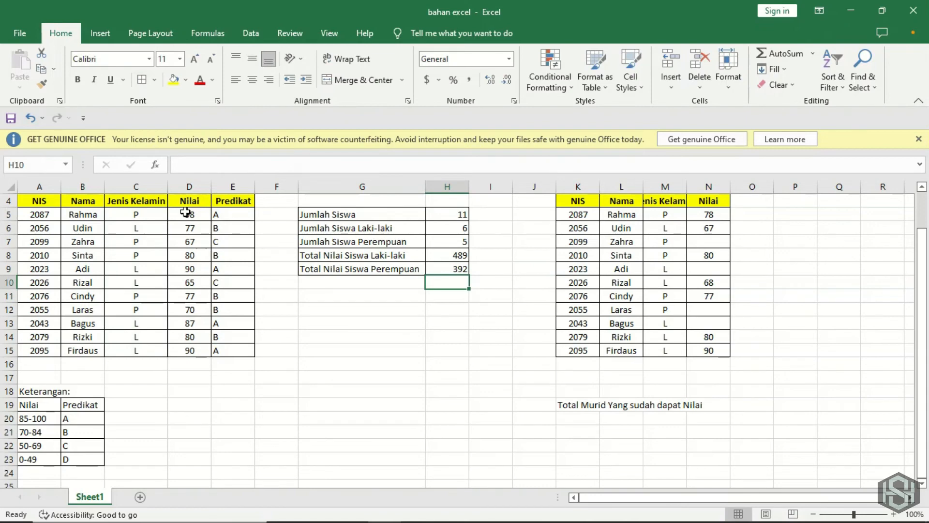
{"action": "key", "text": "Up"}
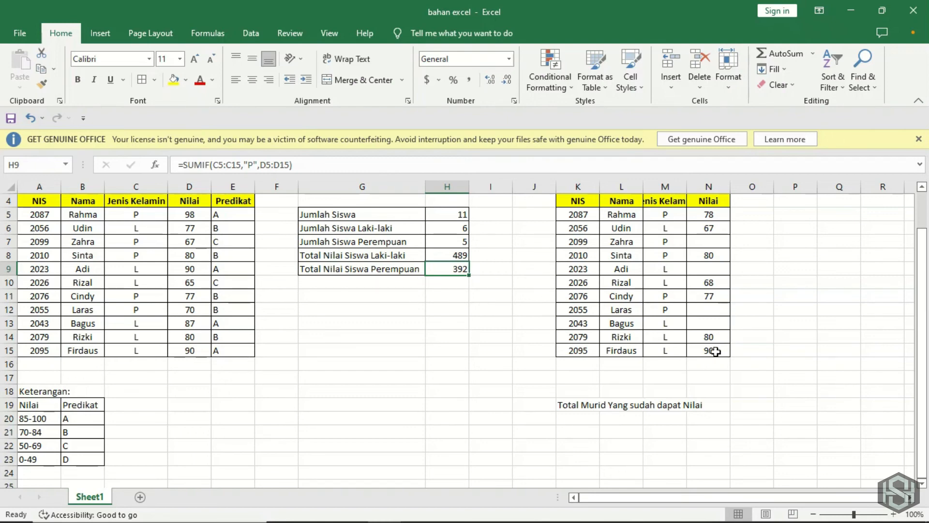
Step: Count the Bahasa Indonesia students who already have a score in O19, beside Total Murid Yang sudah dapat Nilai, with =COUNTA(N5:N15)
{"action": "scroll", "coordinate": [714, 351], "scroll_direction": "up", "scroll_amount": 1}
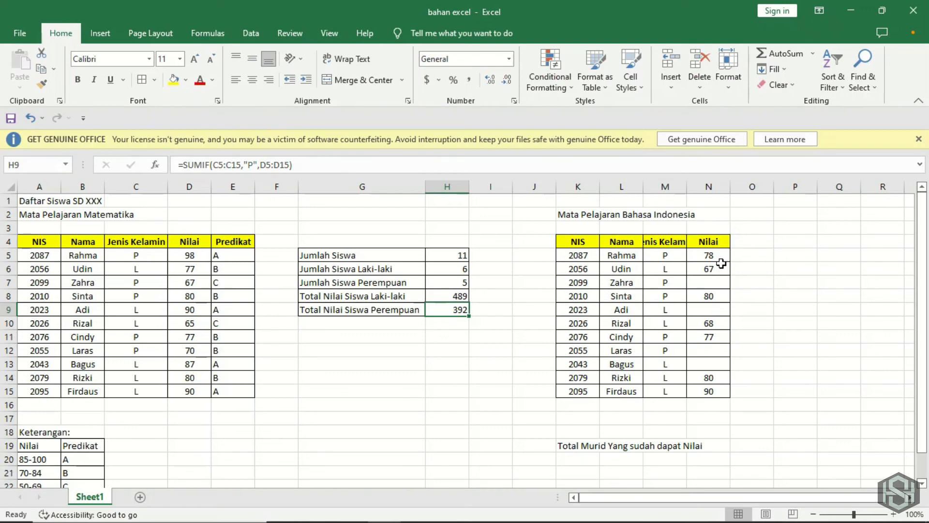
{"action": "left_click", "coordinate": [752, 444]}
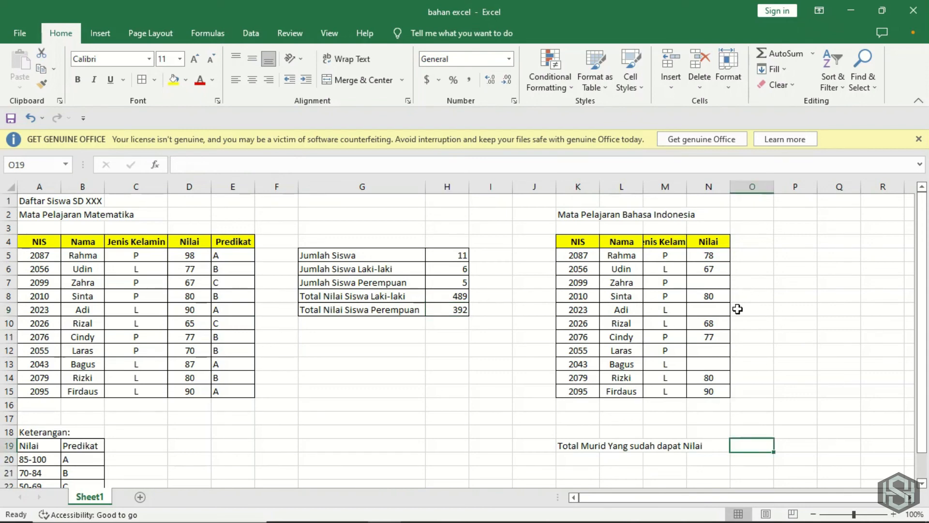
{"action": "type", "text": "=COUNT"}
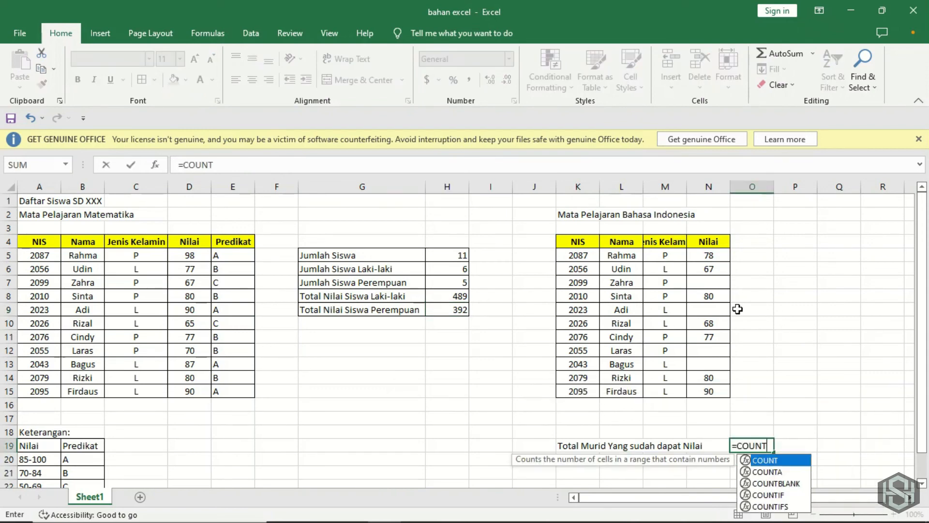
{"action": "type", "text": "A("}
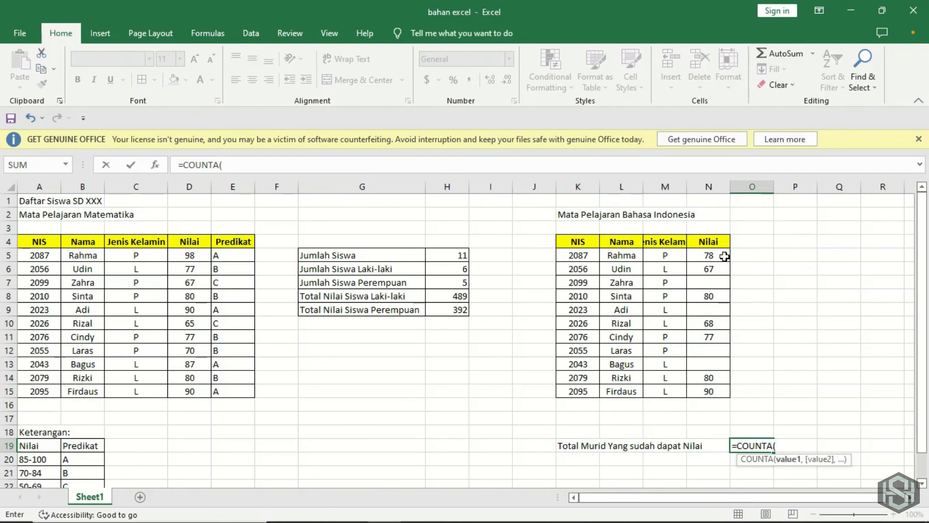
{"action": "left_click_drag", "start_coordinate": [710, 254], "coordinate": [710, 392]}
{"action": "type", "text": ")"}
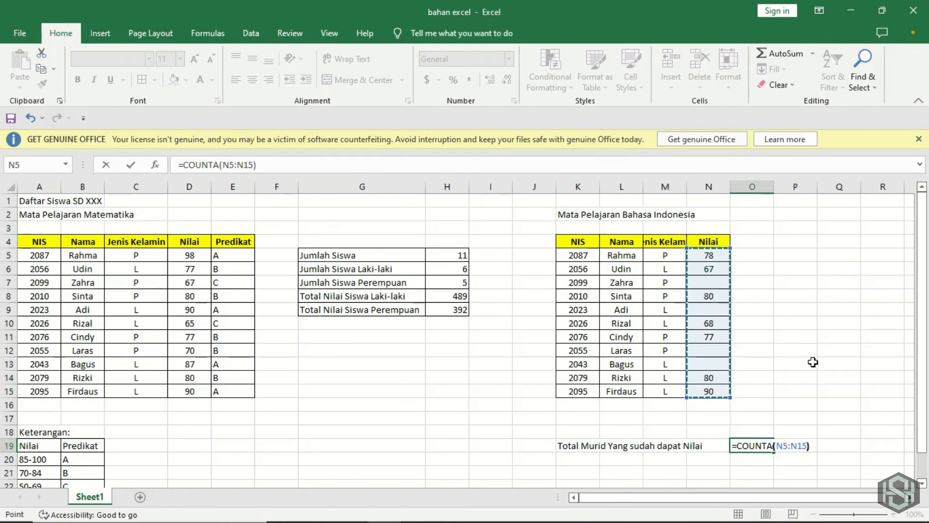
{"action": "key", "text": "Return"}
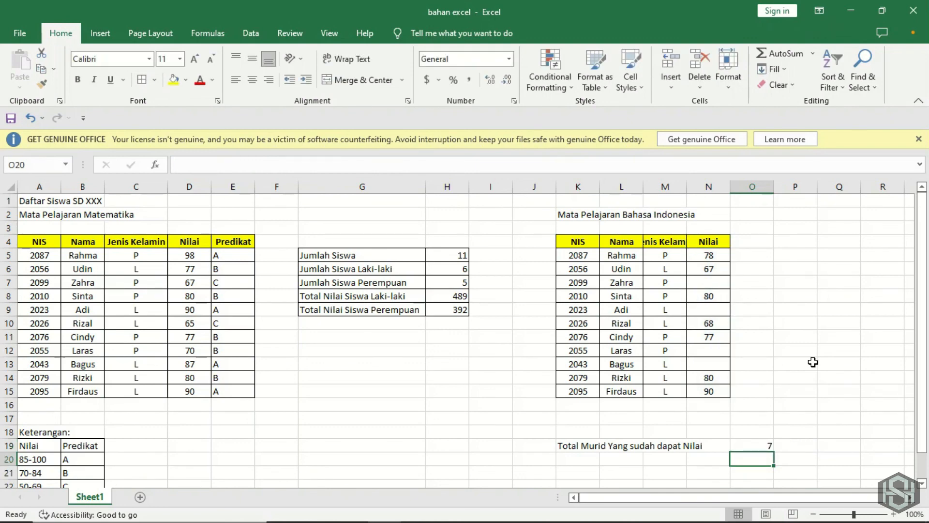
{"action": "key", "text": "Up"}
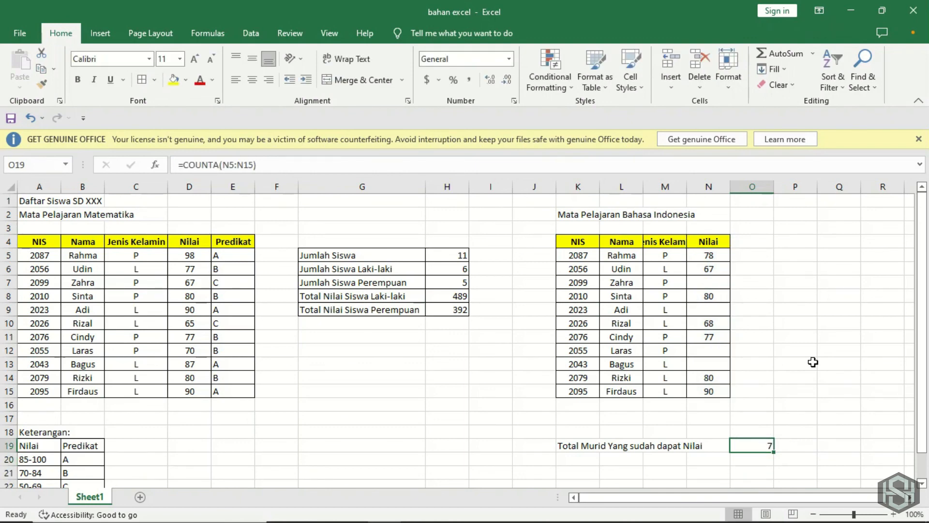